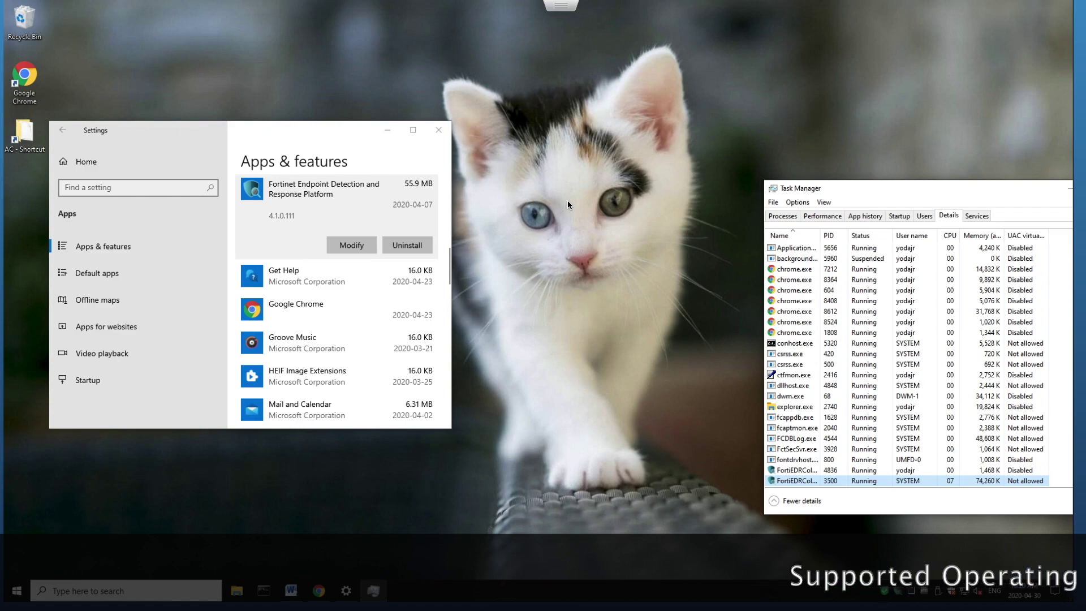
- Mark the 55.9 MB Fortinet Endpoint Detection and Response Platform entry in Apps & features
drag(568, 199, 434, 200)
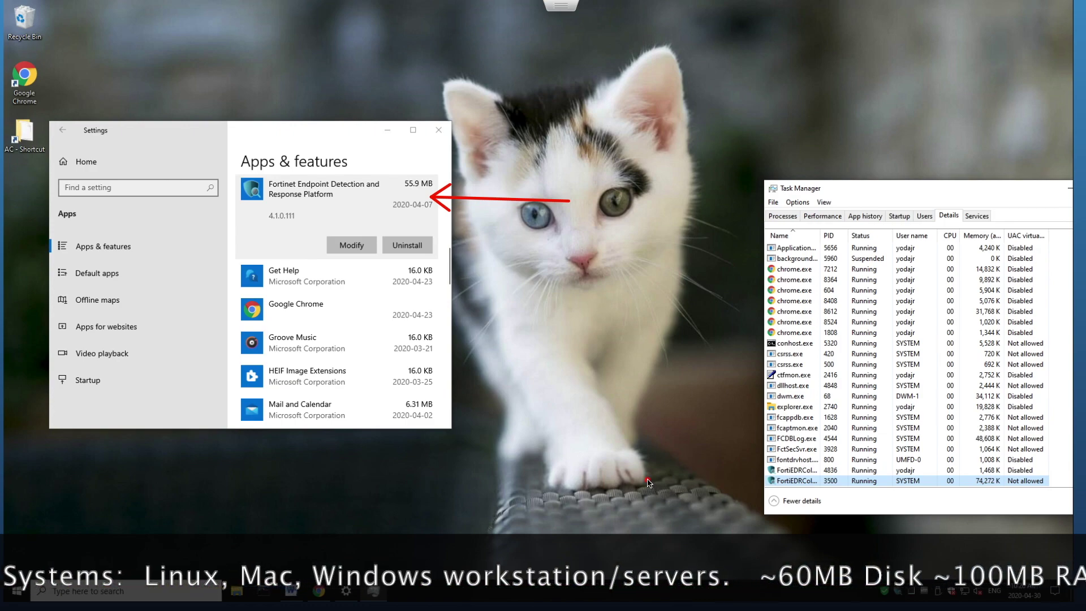
drag(645, 481, 764, 479)
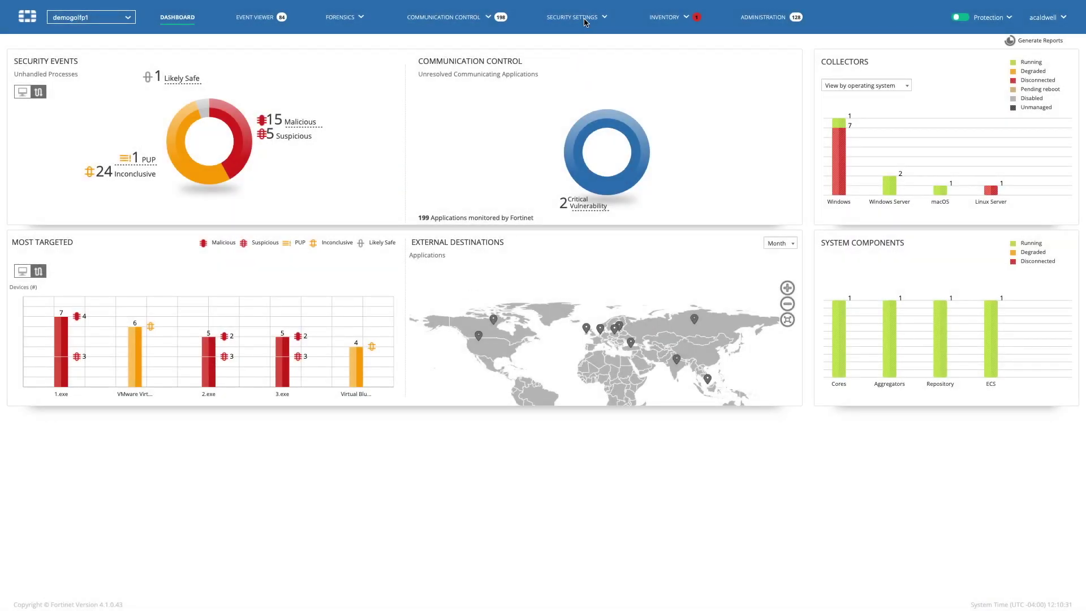
- Go to the Security Policies list under Security Settings
click(588, 23)
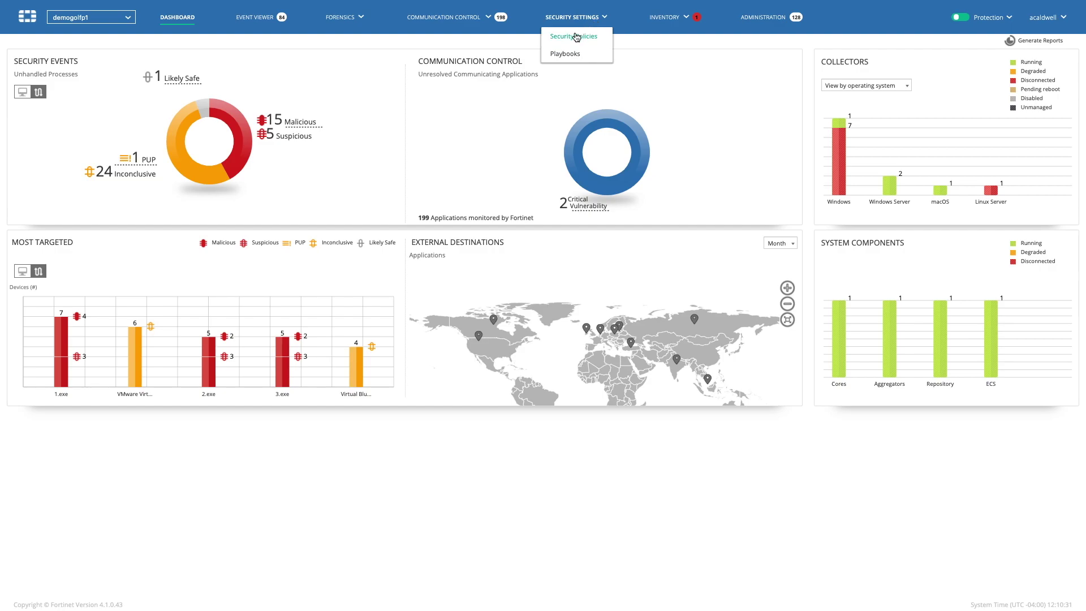
click(575, 36)
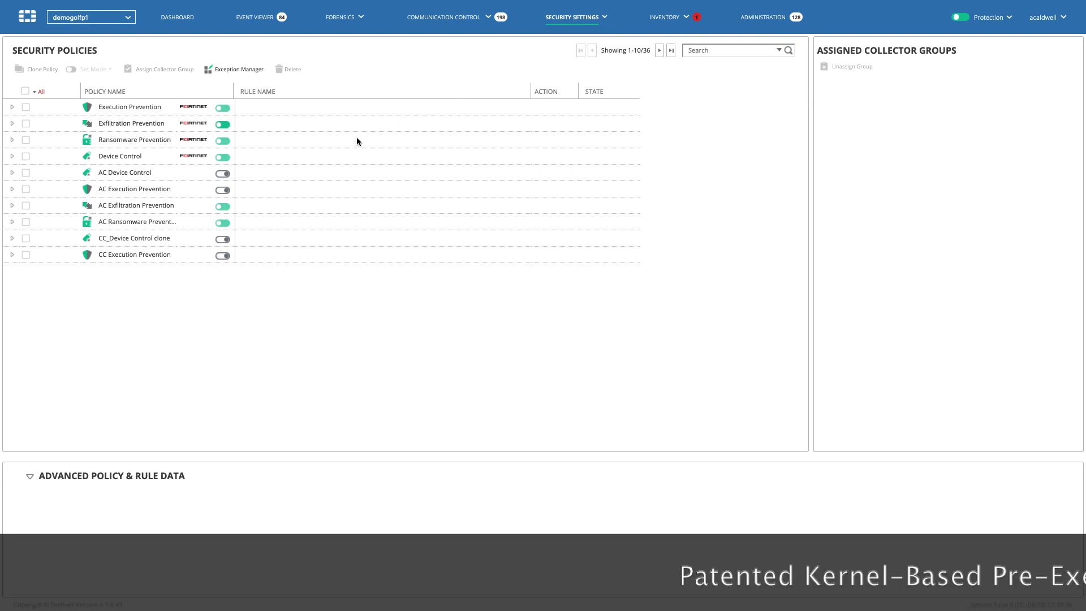
- Frame the four built-in Fortinet policies on the Security Policies page
right_click(312, 174)
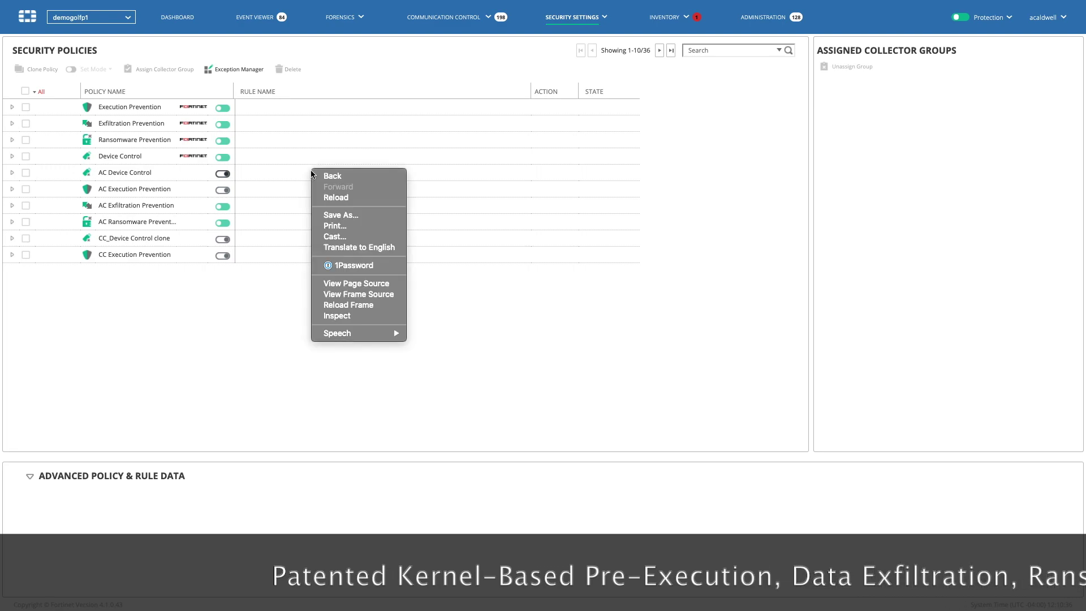
click(261, 168)
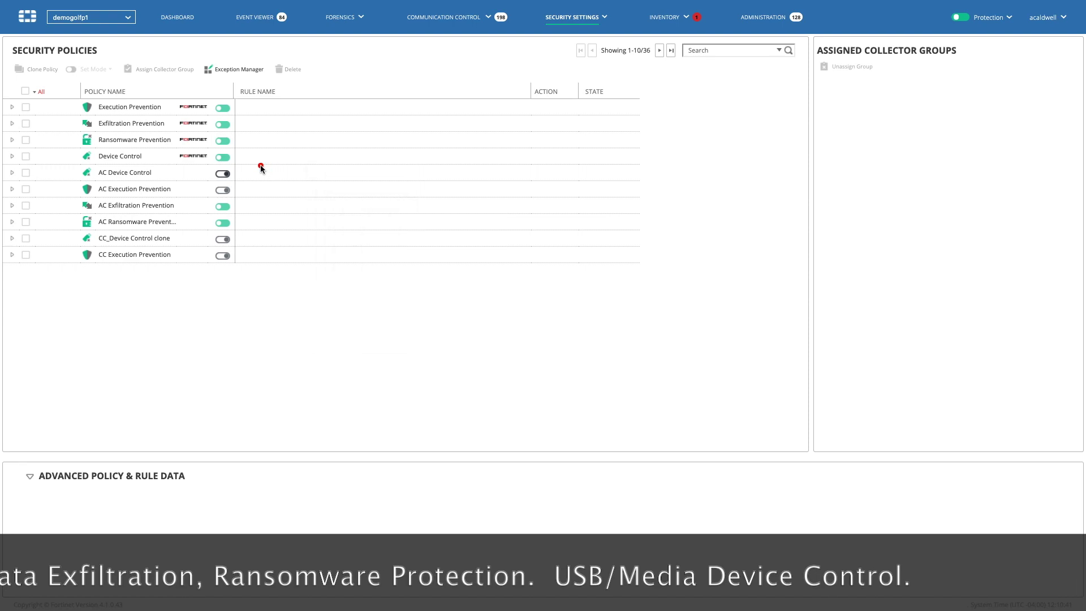
drag(260, 167, 71, 98)
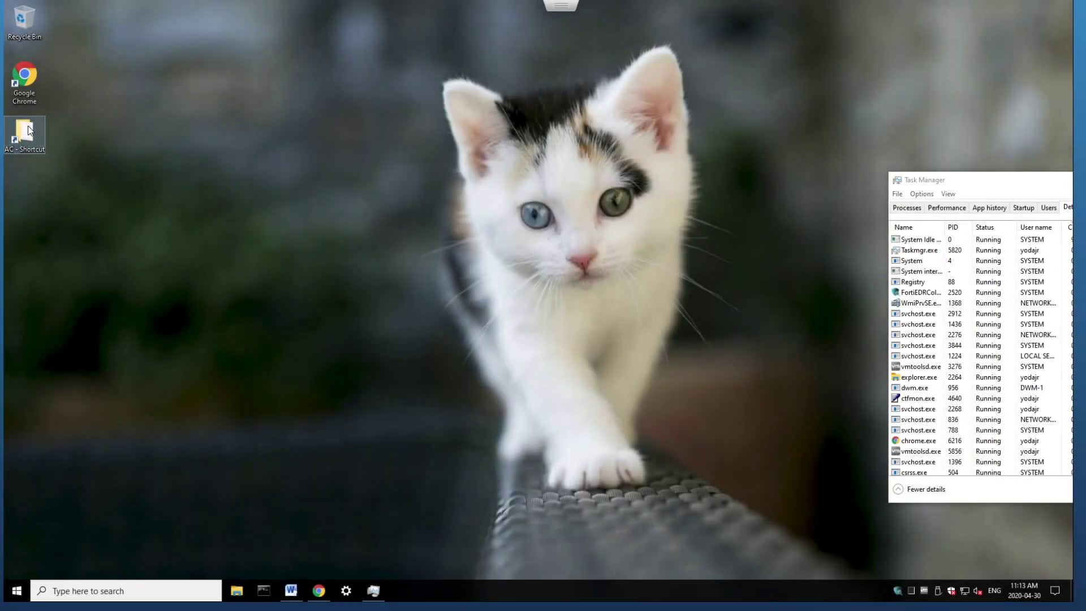
- Extract LiveSamples.7z in the AC folder with 7-Zip, supplying the archive password
double_click(26, 131)
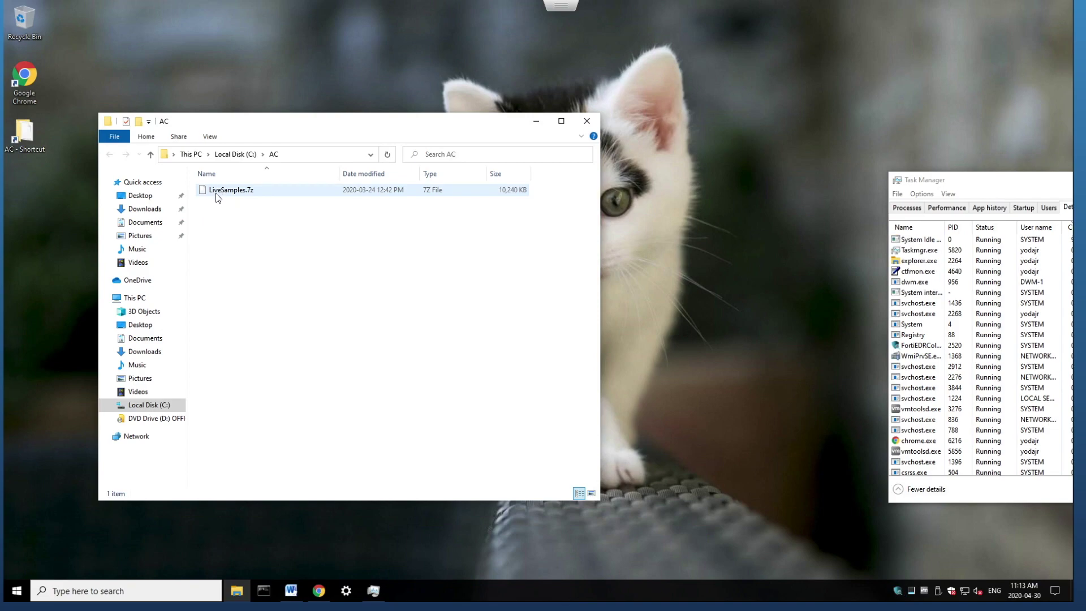
right_click(217, 194)
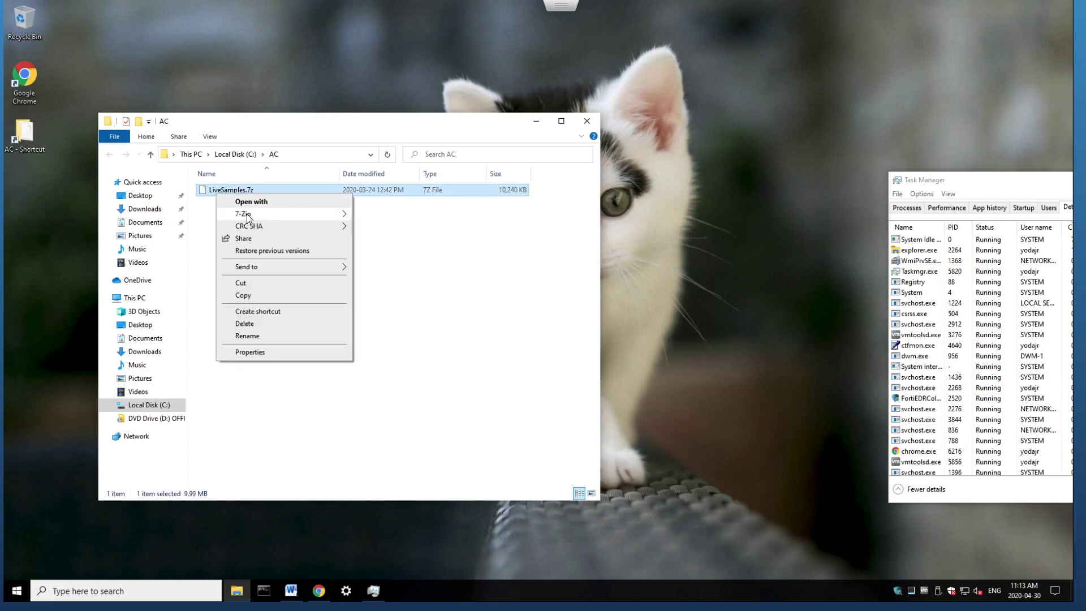
mouse_move(247, 218)
click(412, 249)
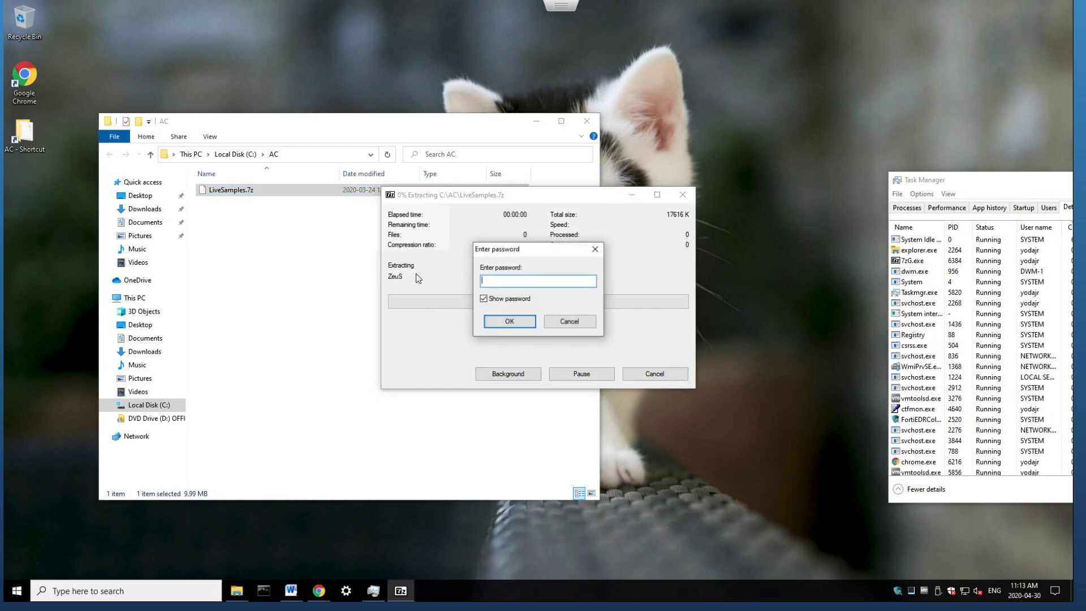
text(infected)
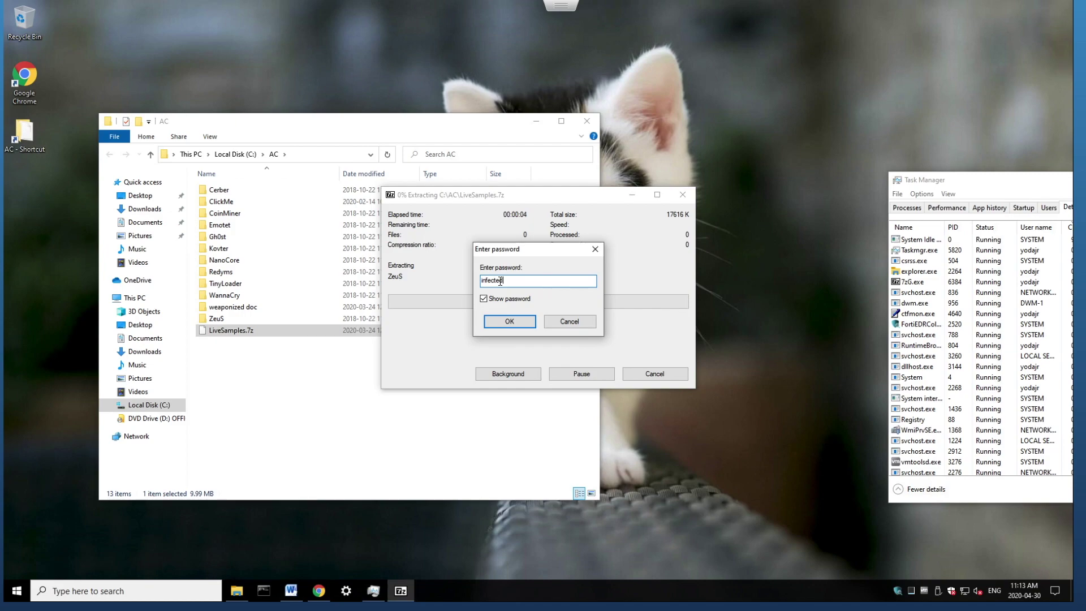
key(Return)
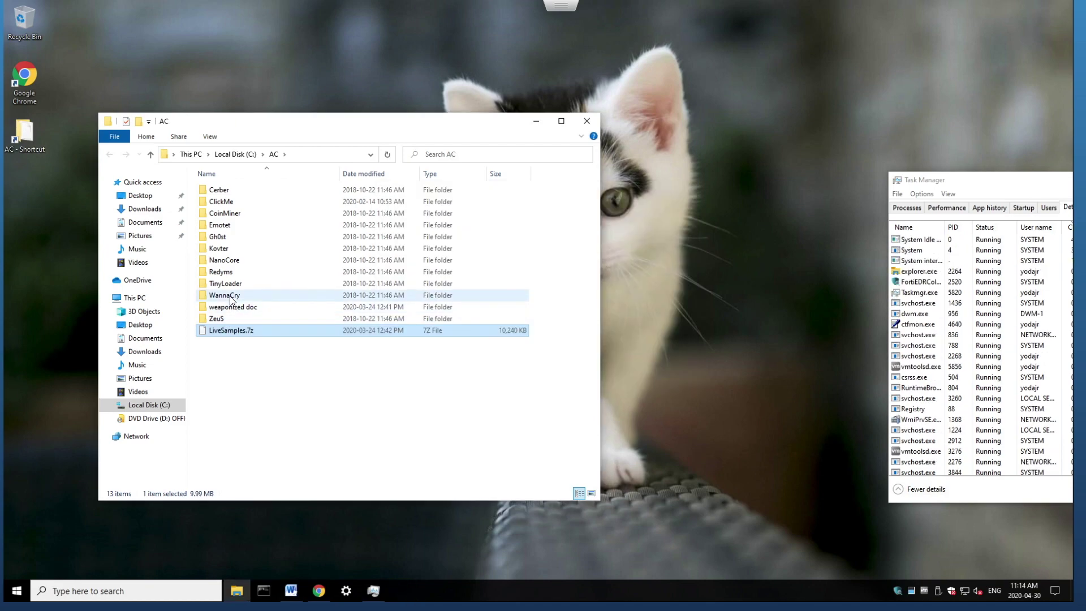
- Rename the first sample in the WannaCry folder to 0-wannacry
double_click(267, 300)
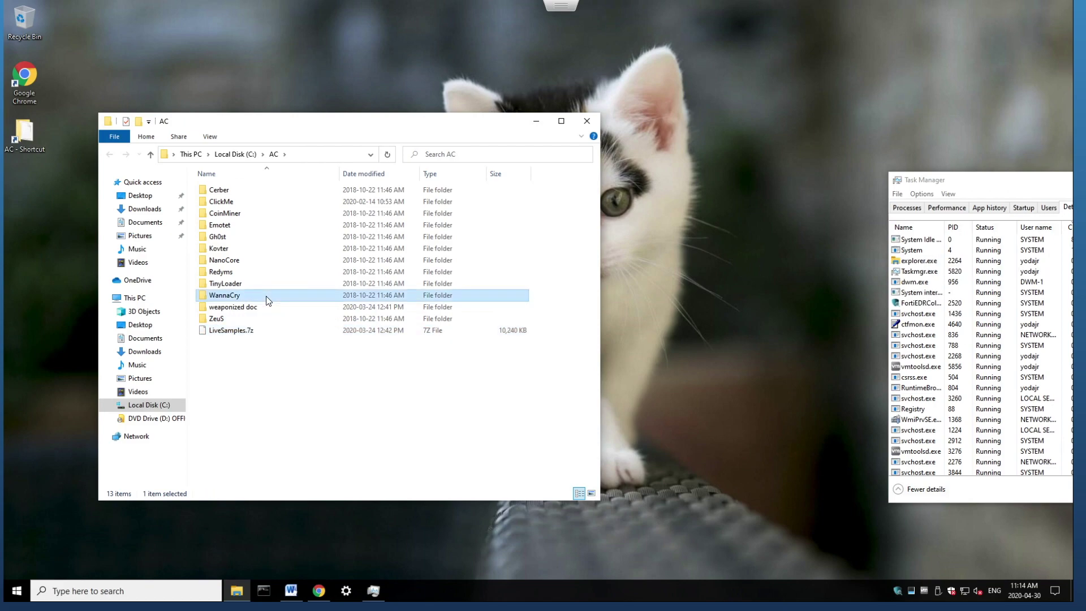
click(269, 192)
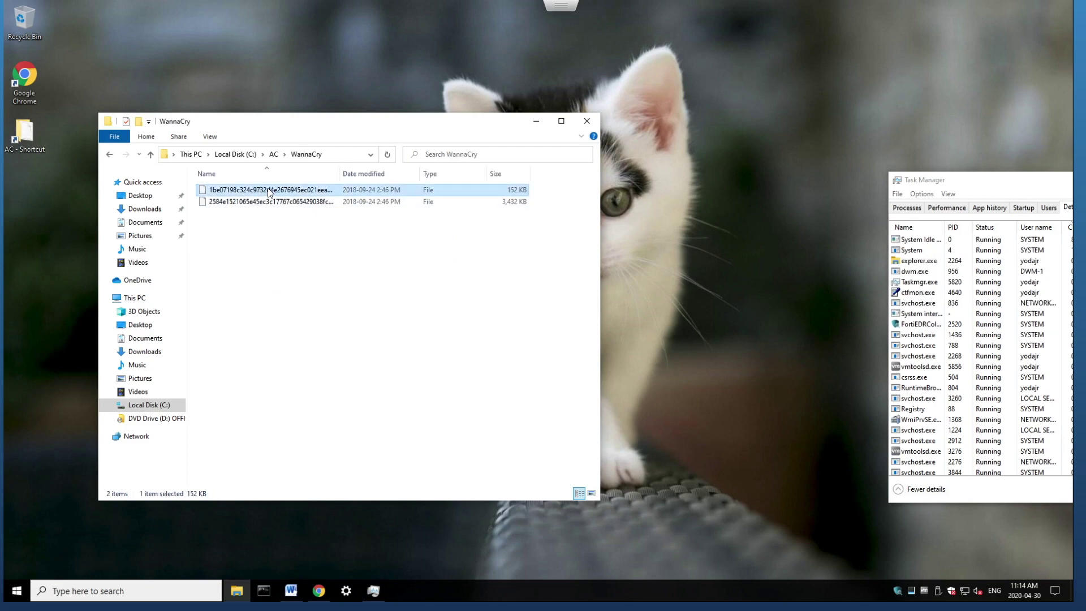
click(269, 192)
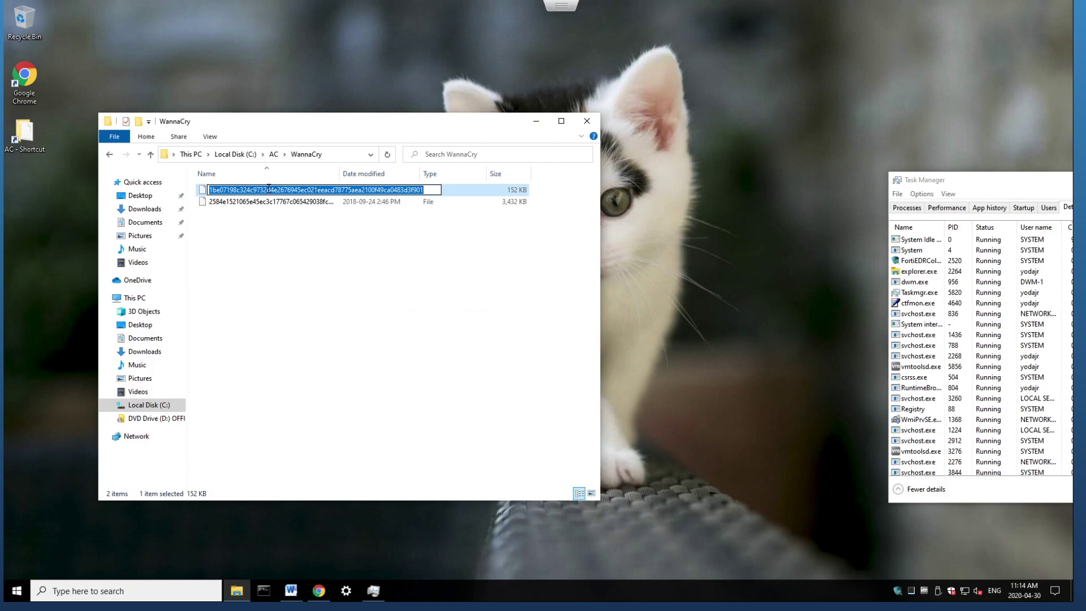
text(0-wanna)
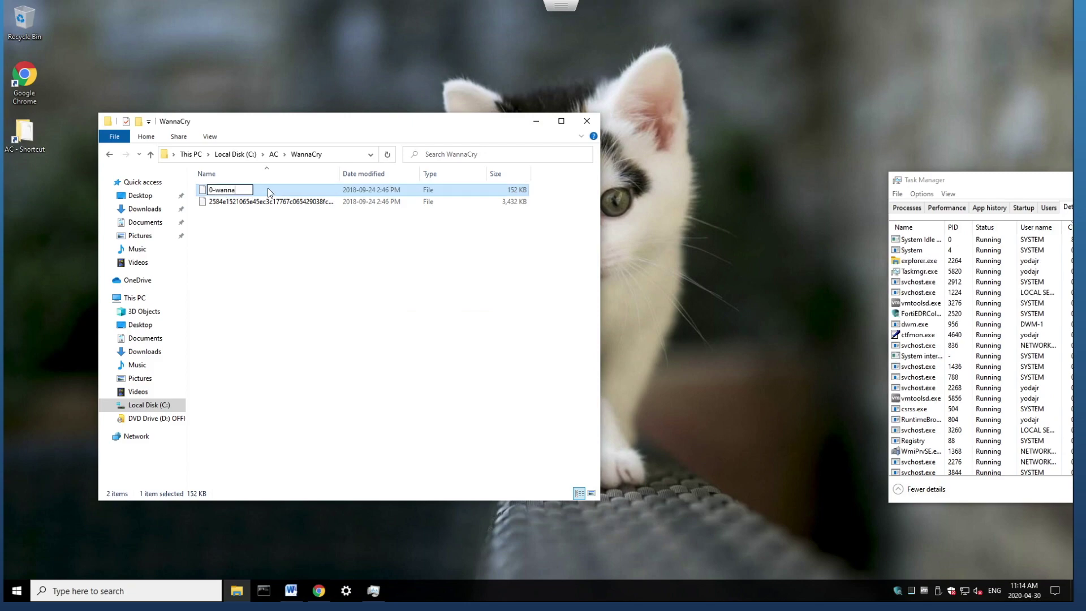
text(cry.exe)
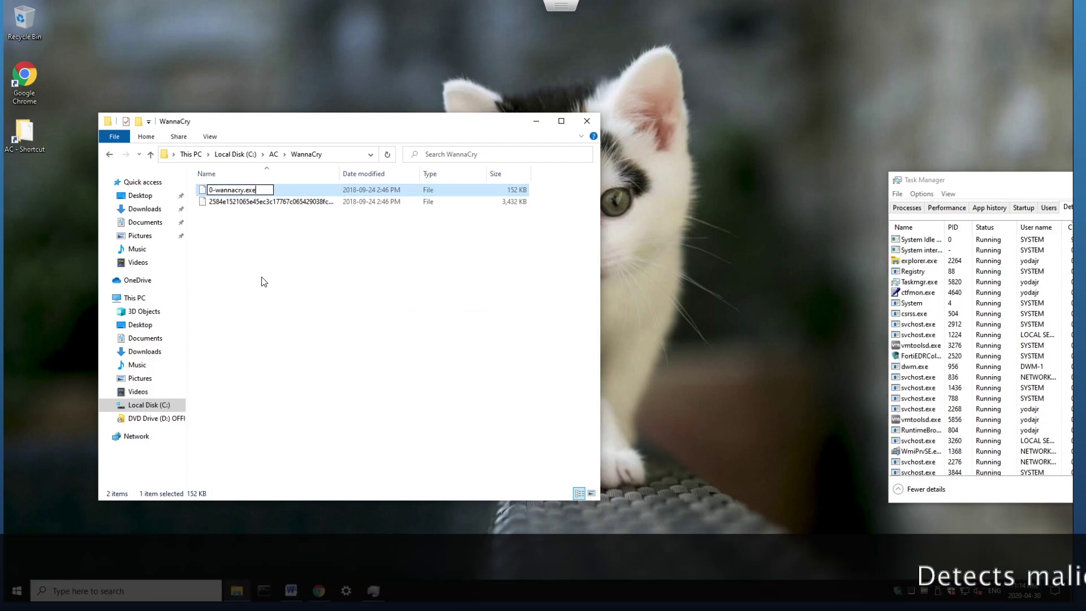
click(262, 281)
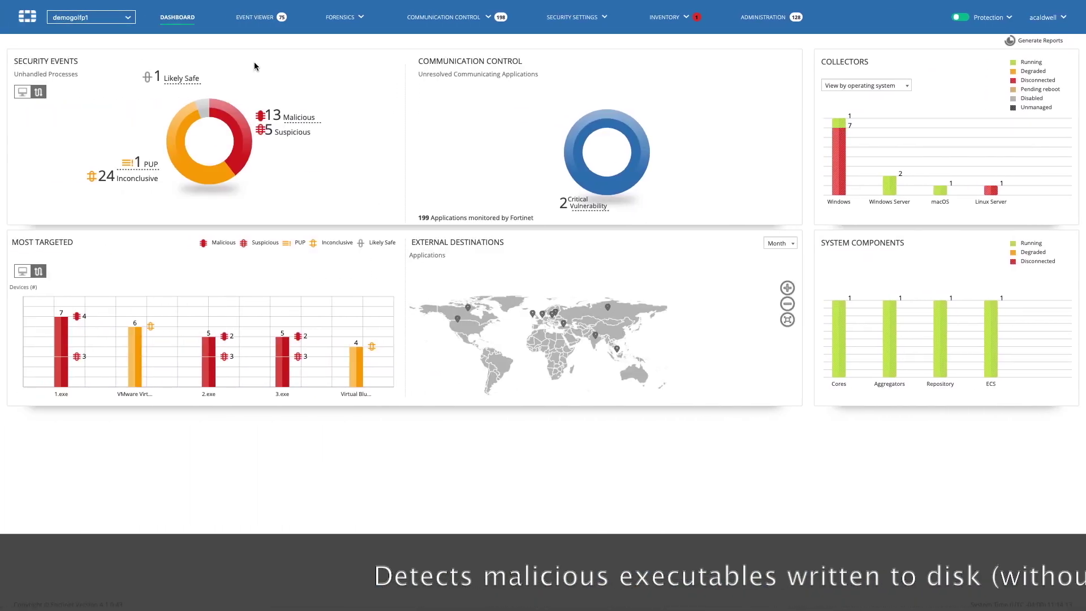
- Review the malicious 0-wannacry.exe File Read Attempt in the Event Viewer
click(253, 23)
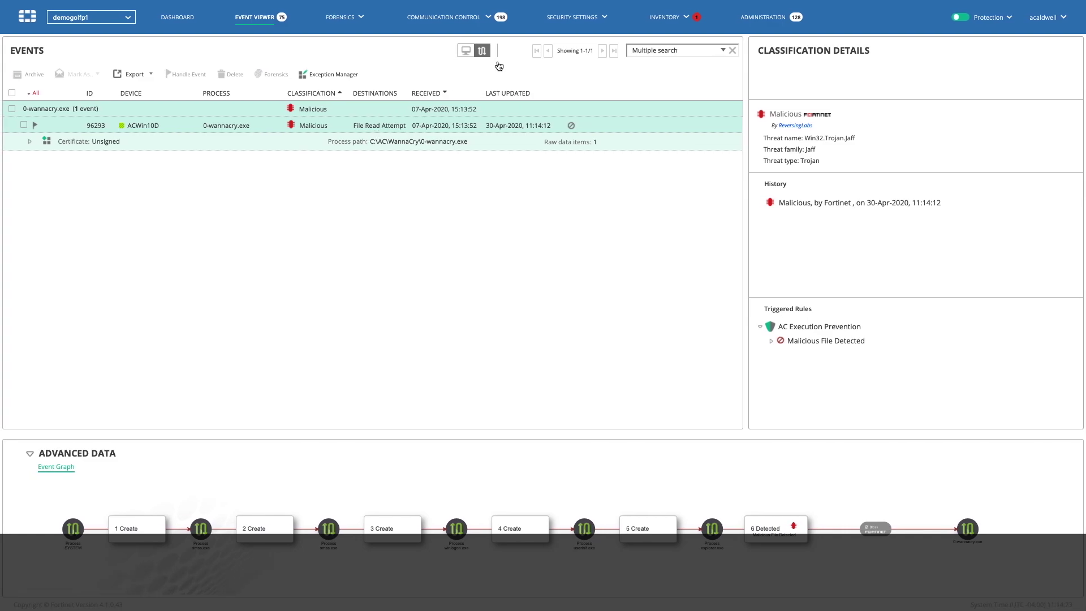
click(573, 21)
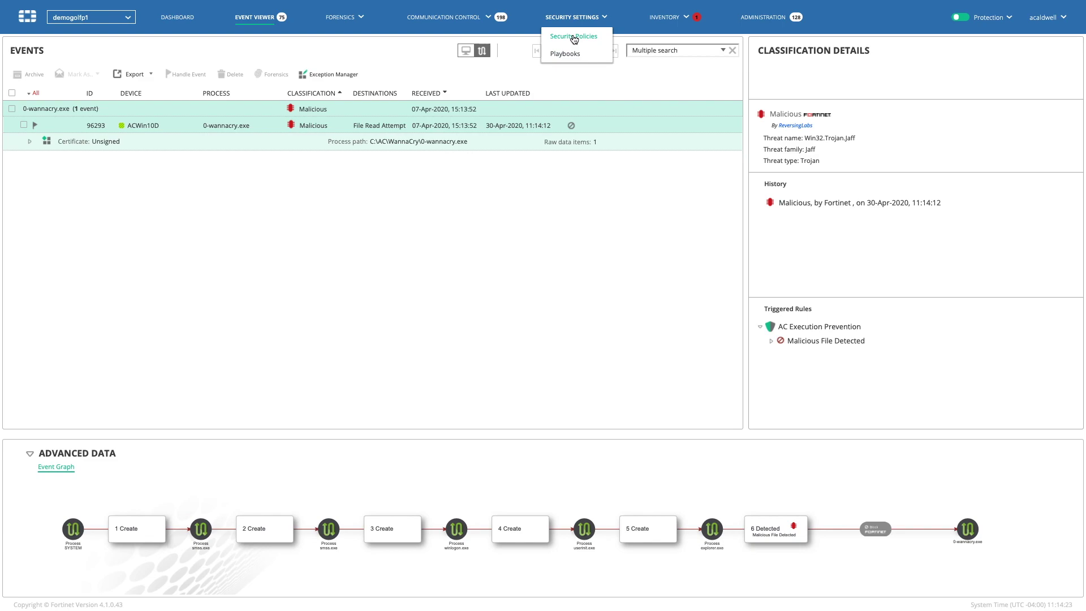
- Switch the AC Execution Prevention policy from prevention to Simulation
click(573, 38)
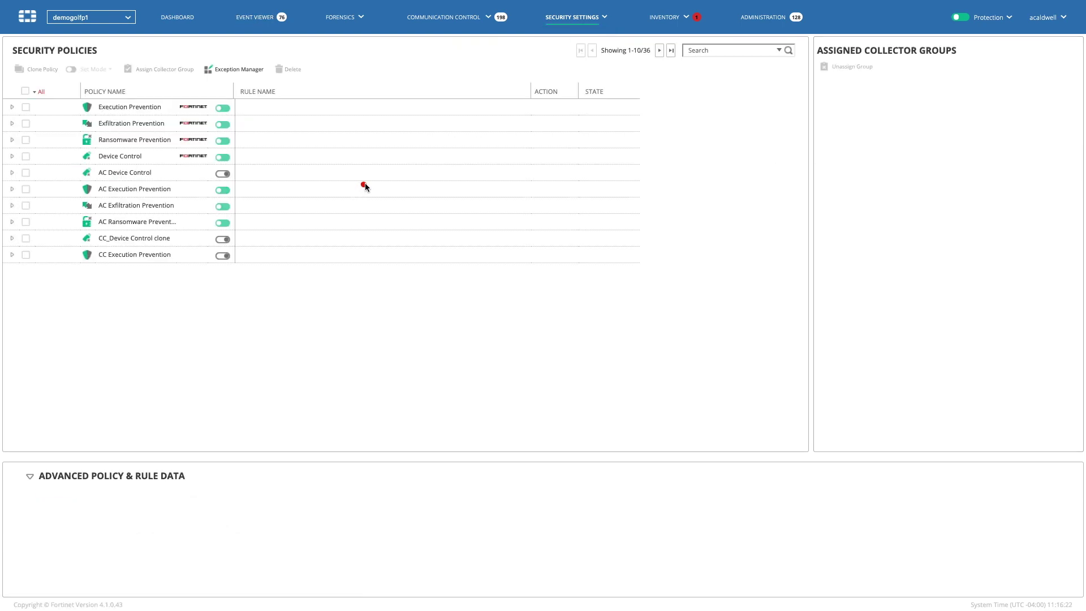
click(224, 190)
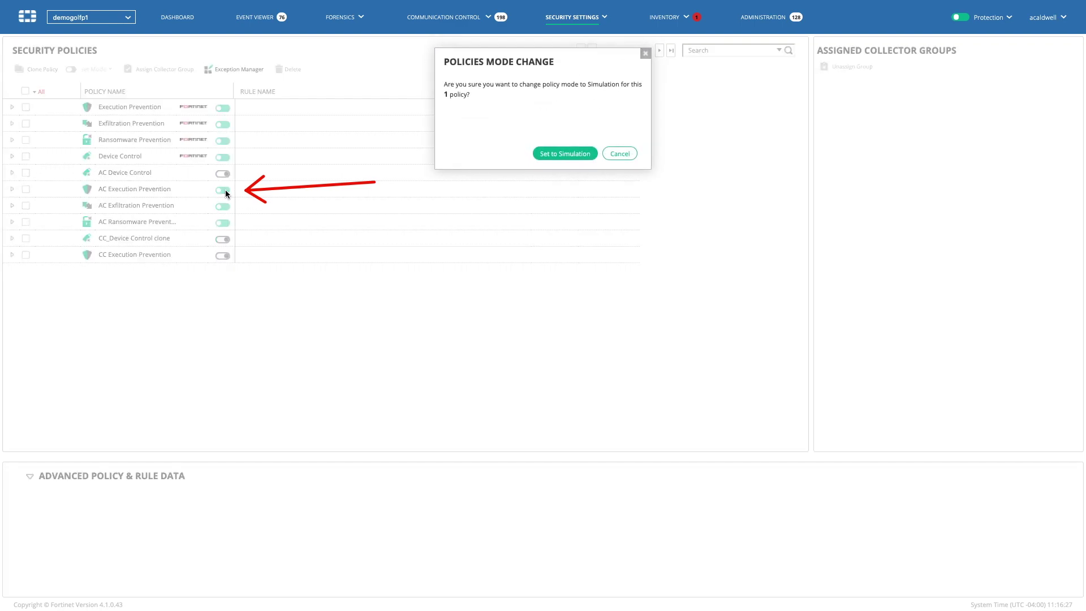
click(552, 145)
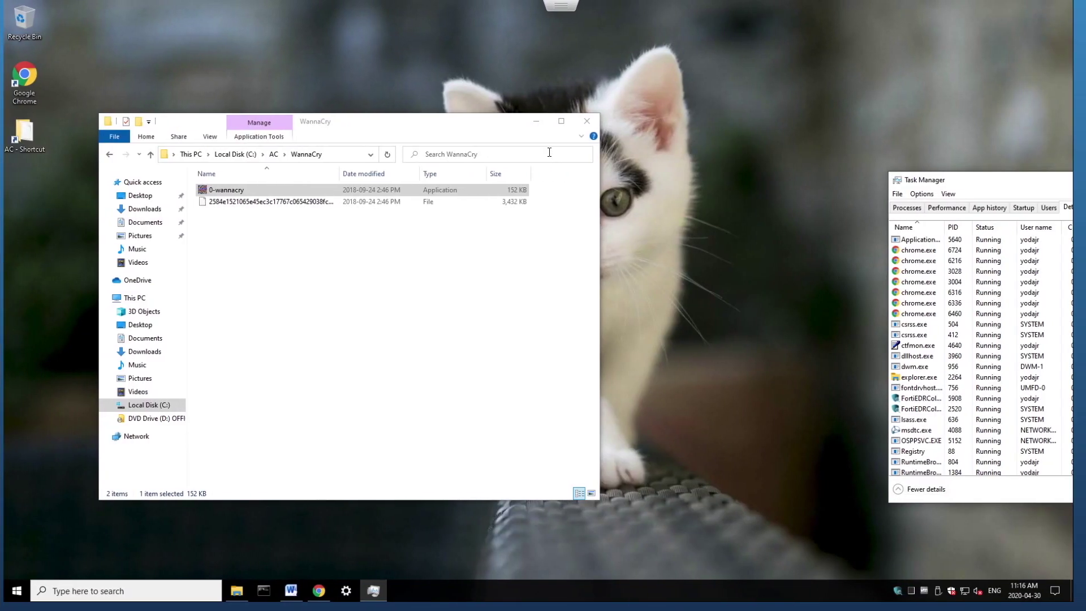
- Run 0-wannacry and point out its running process, PID 3672
click(305, 281)
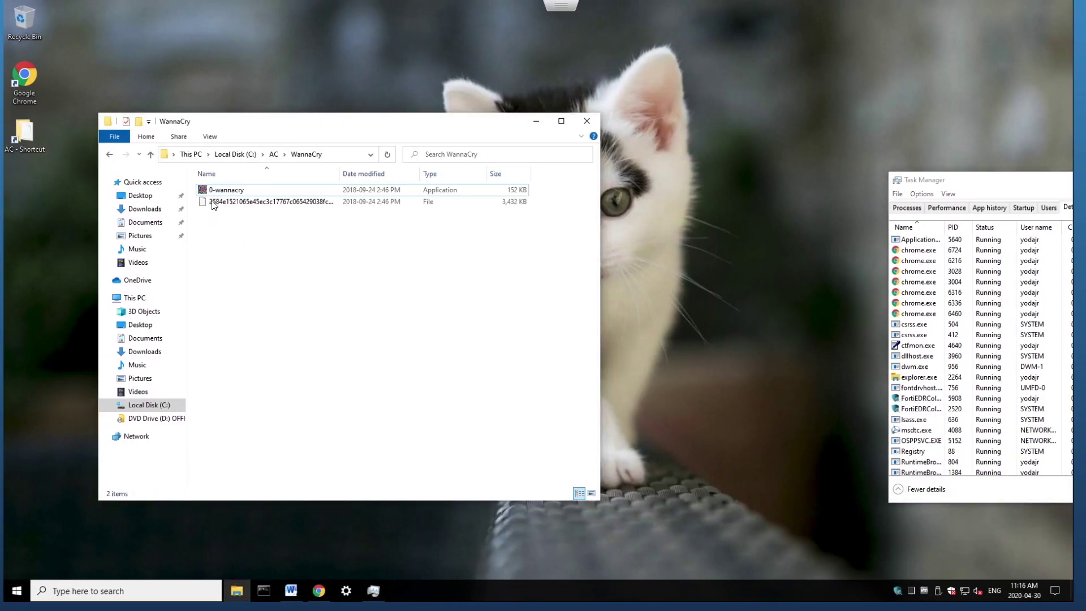
click(229, 191)
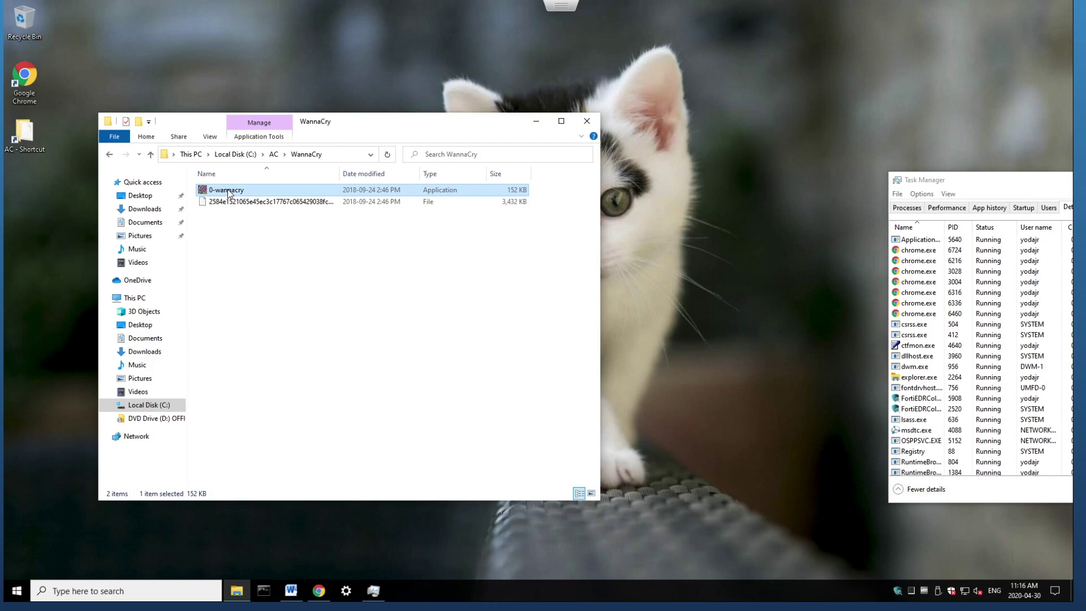
right_click(228, 192)
click(254, 199)
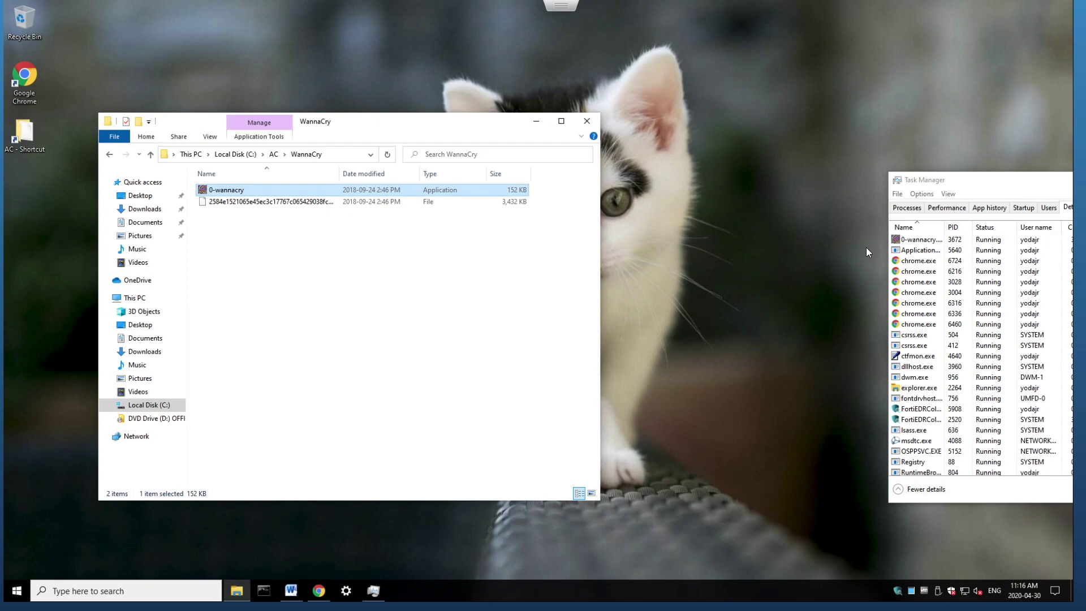
drag(812, 239, 889, 240)
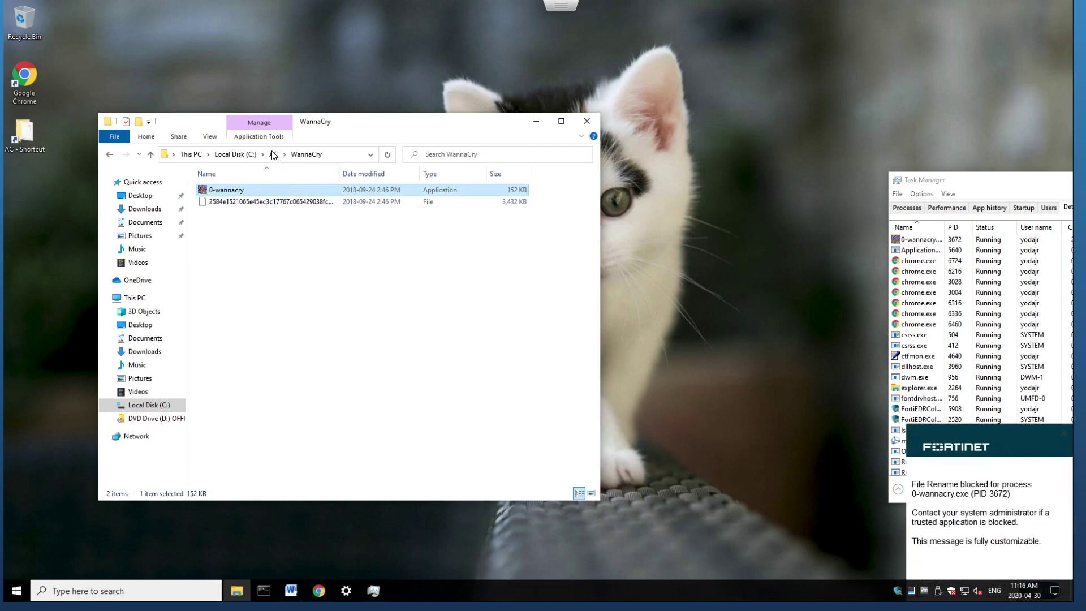
- Open the ClickMe folder under AC and start renaming its sample file
click(276, 155)
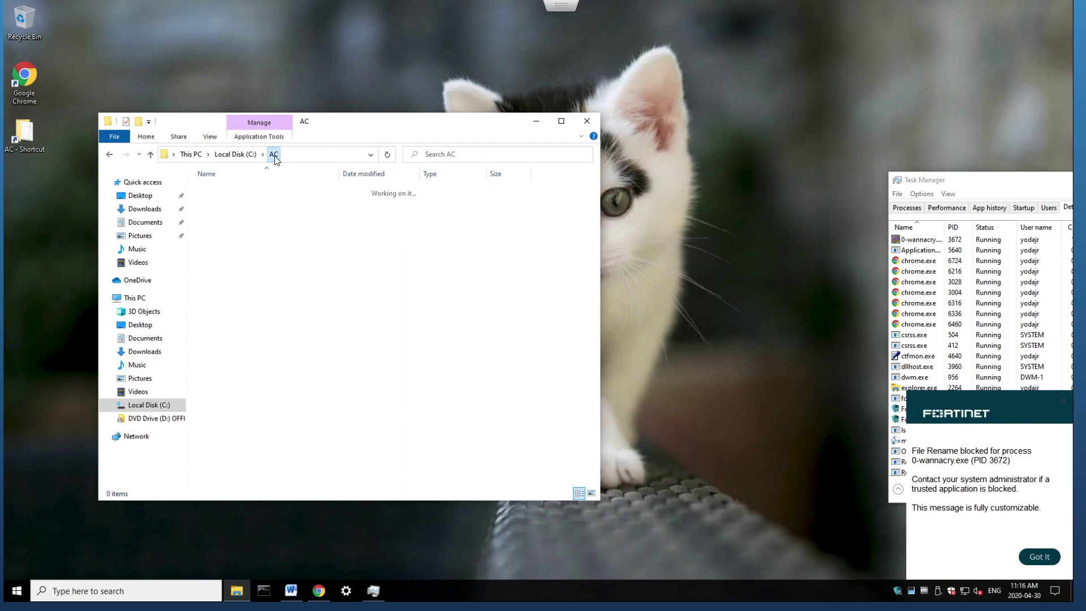
click(224, 207)
double_click(224, 207)
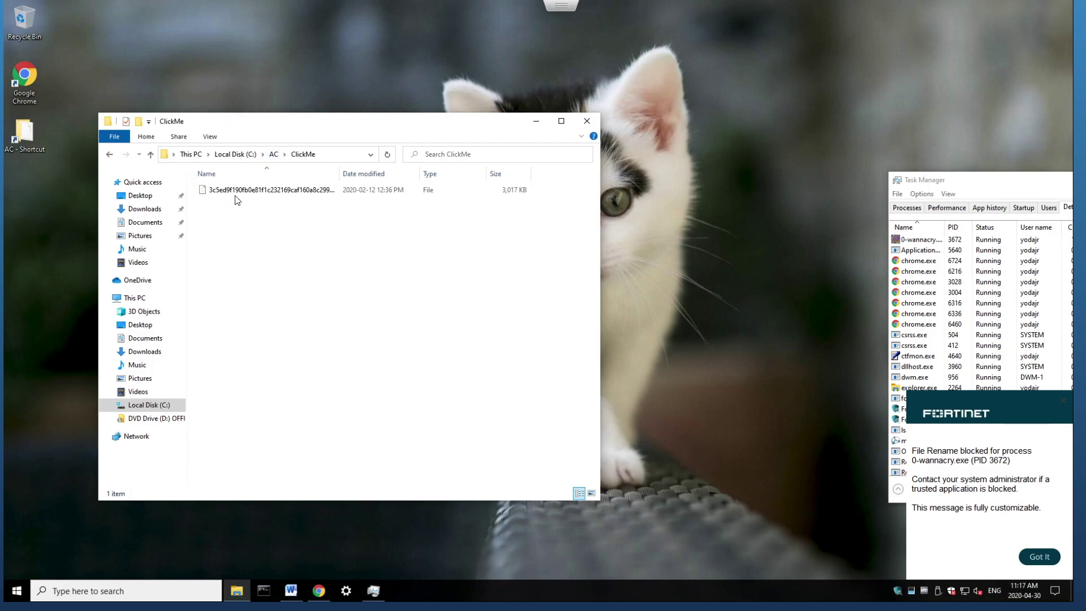
click(246, 193)
click(244, 190)
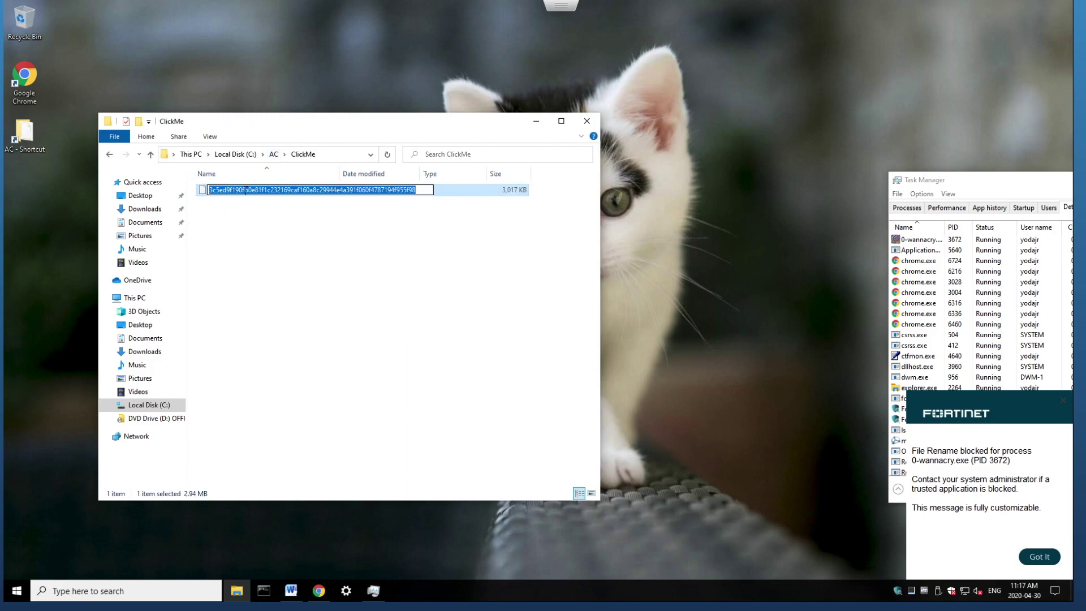
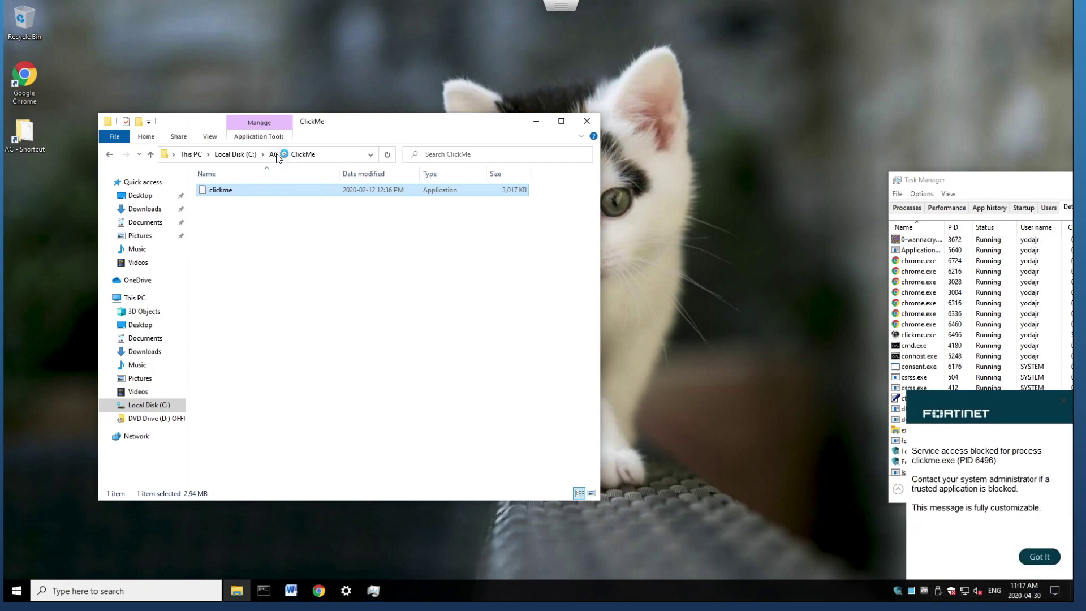
- Return to the C:\AC samples folder and open the weaponized doc folder
click(274, 153)
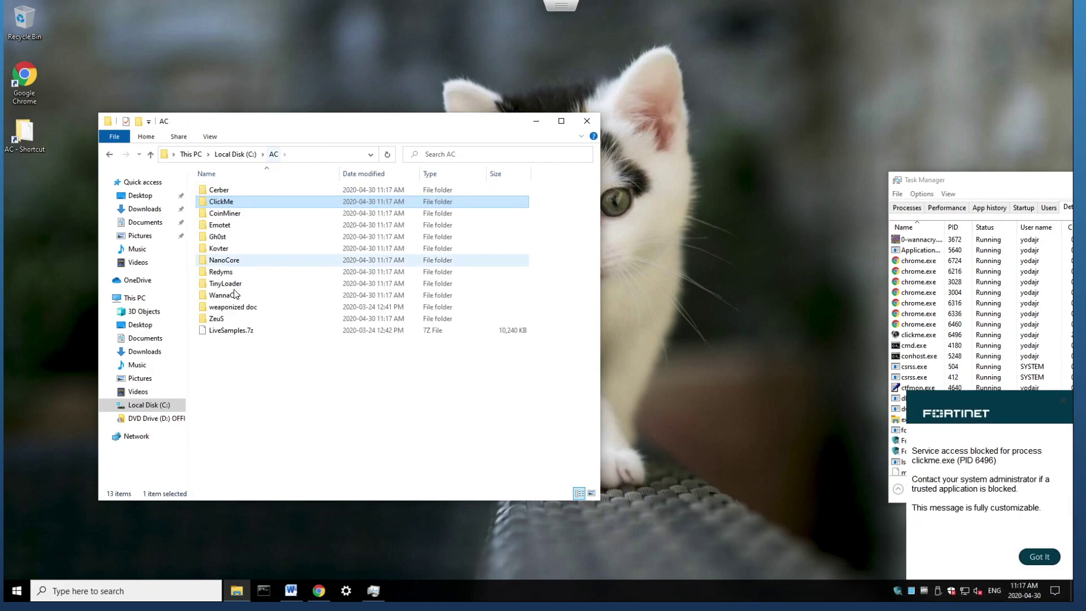
double_click(251, 308)
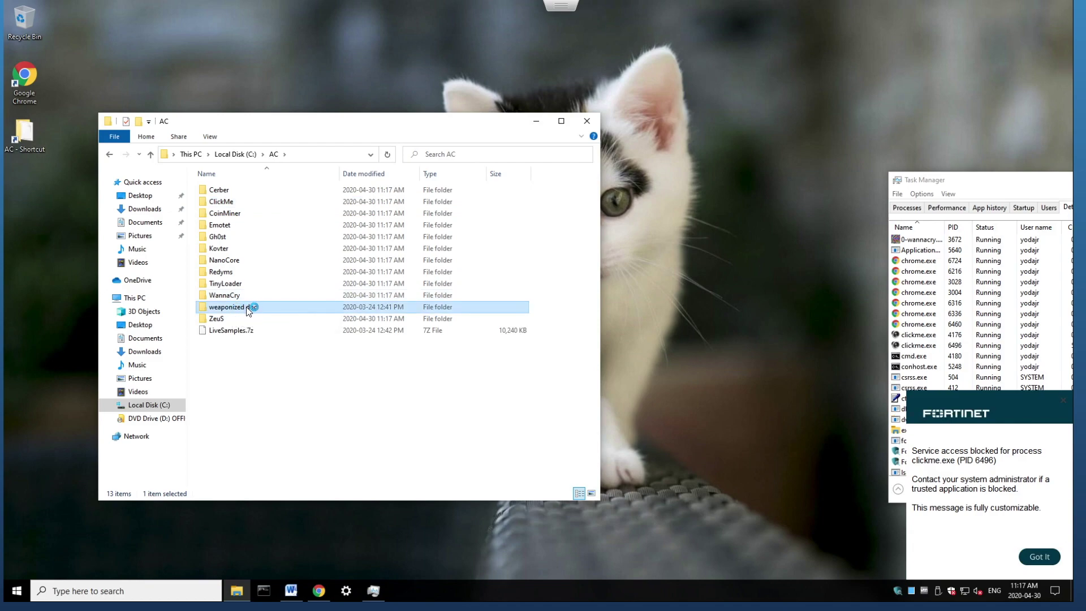
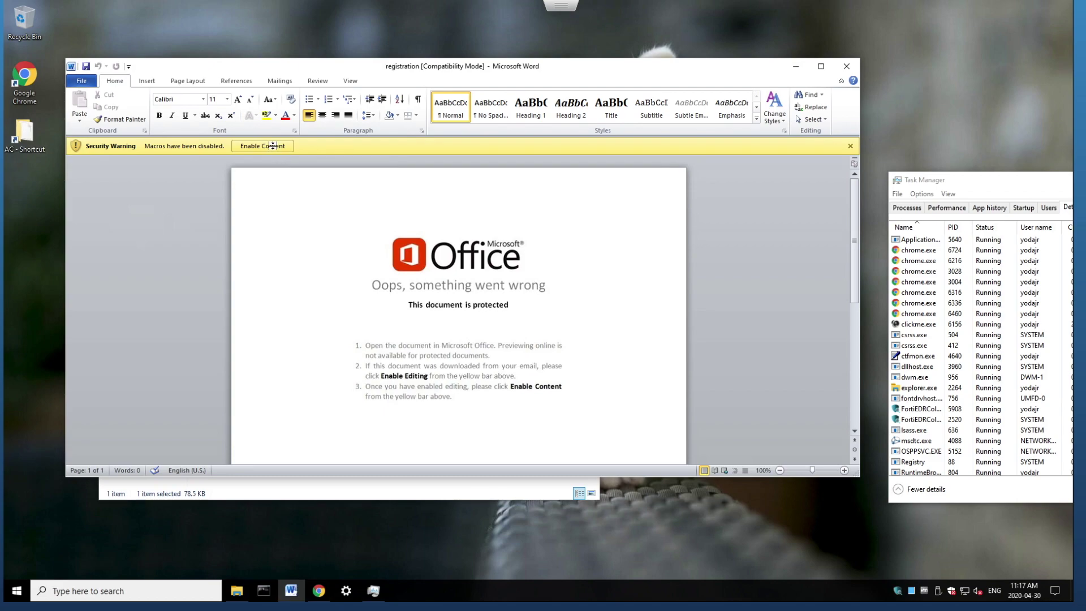
- Enable Content on the yellow Security Warning bar so the registration document's macros run
click(273, 146)
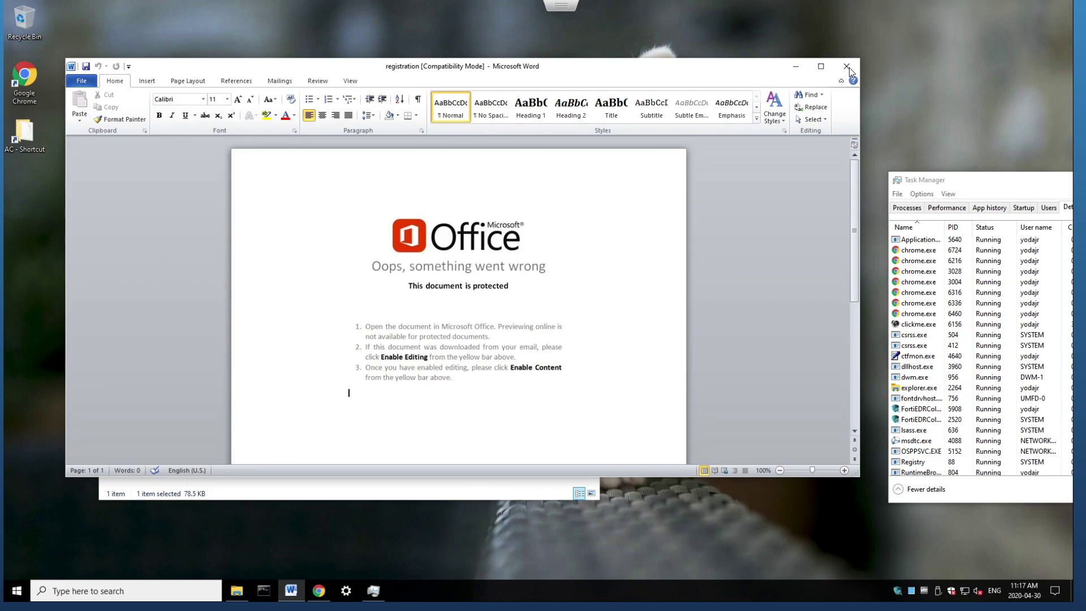
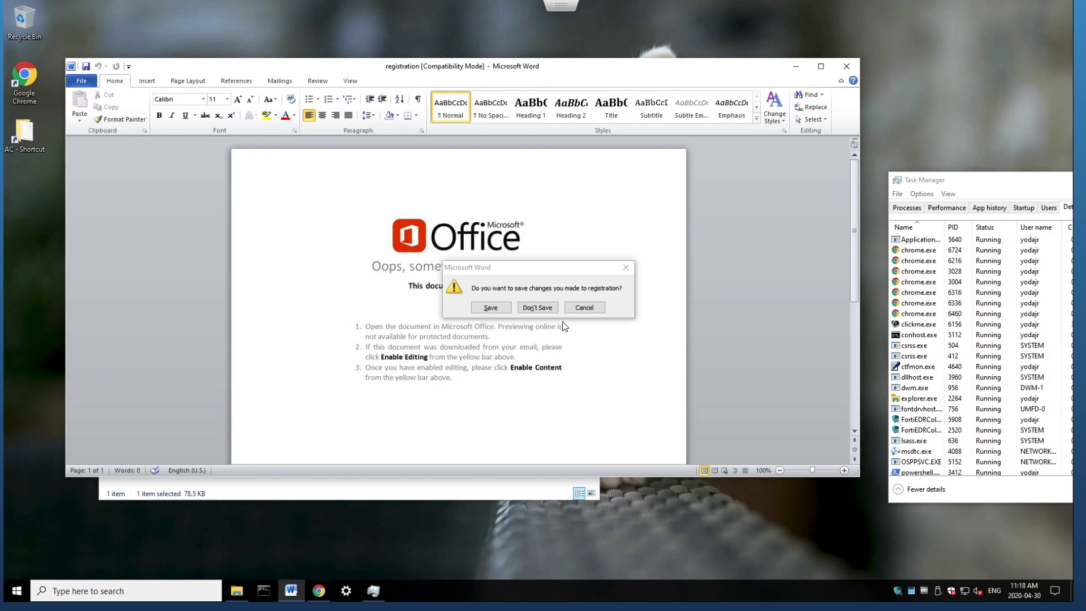
- Close the 'registration' Word document without saving its changes
click(535, 308)
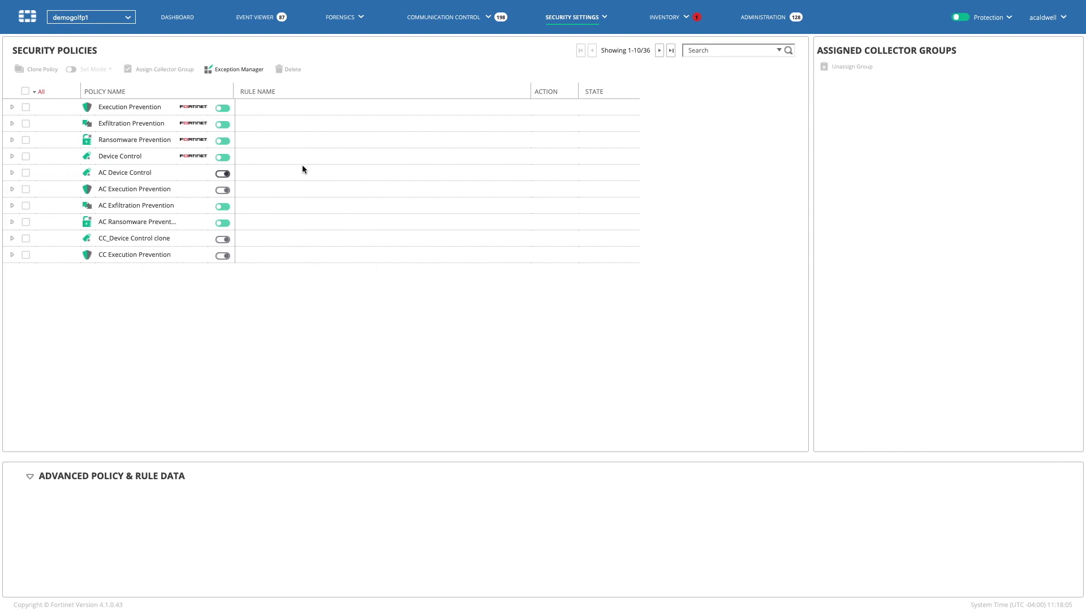
- Expand the 0-wannacry.exe group, inspect event 96396's details and graph, then open its forensics
click(236, 17)
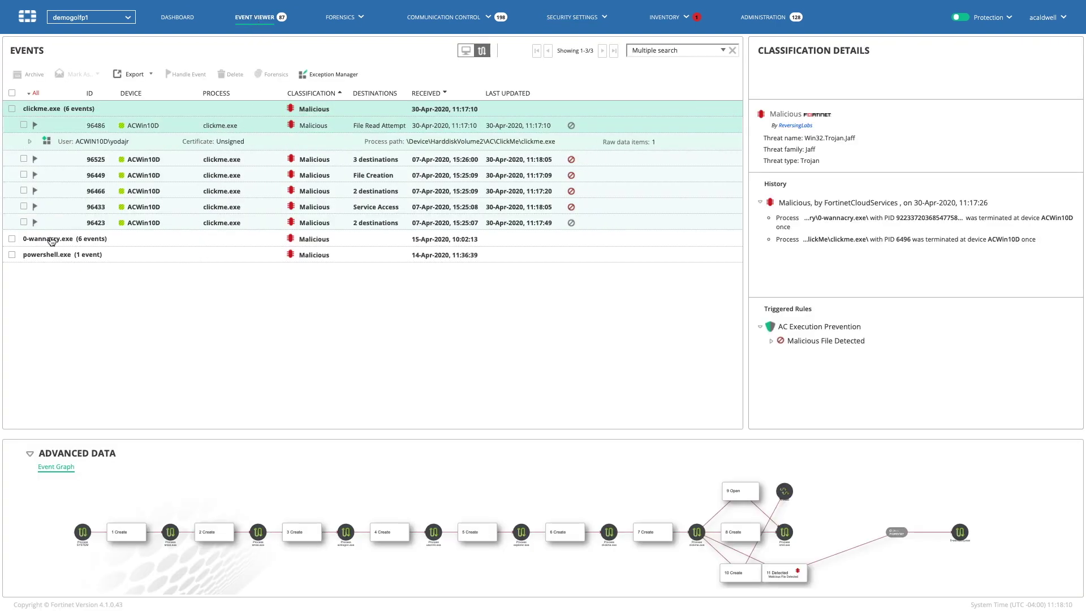
click(50, 240)
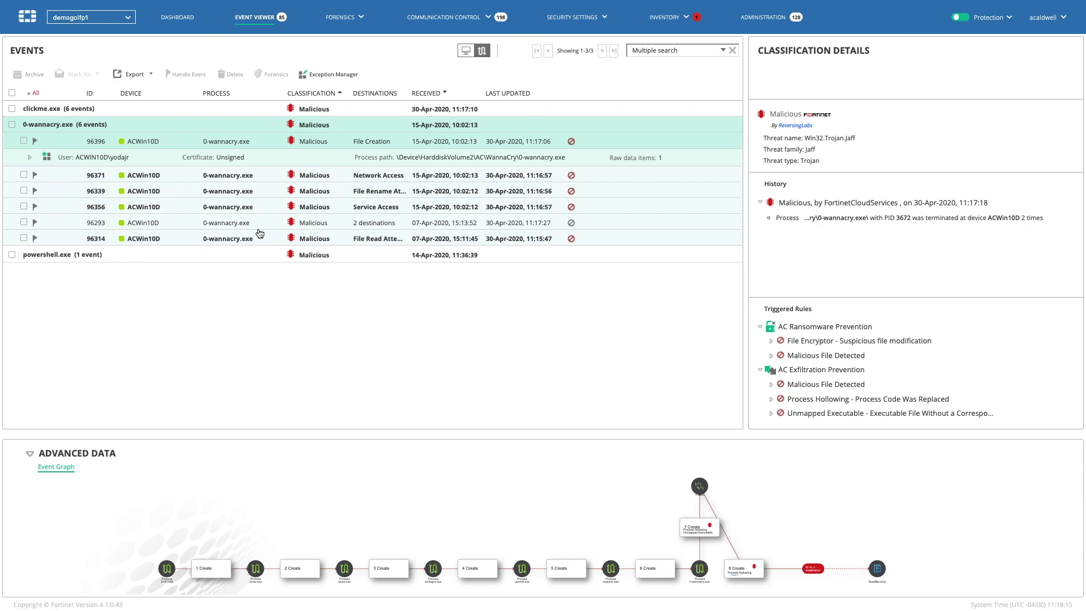
click(373, 144)
click(23, 141)
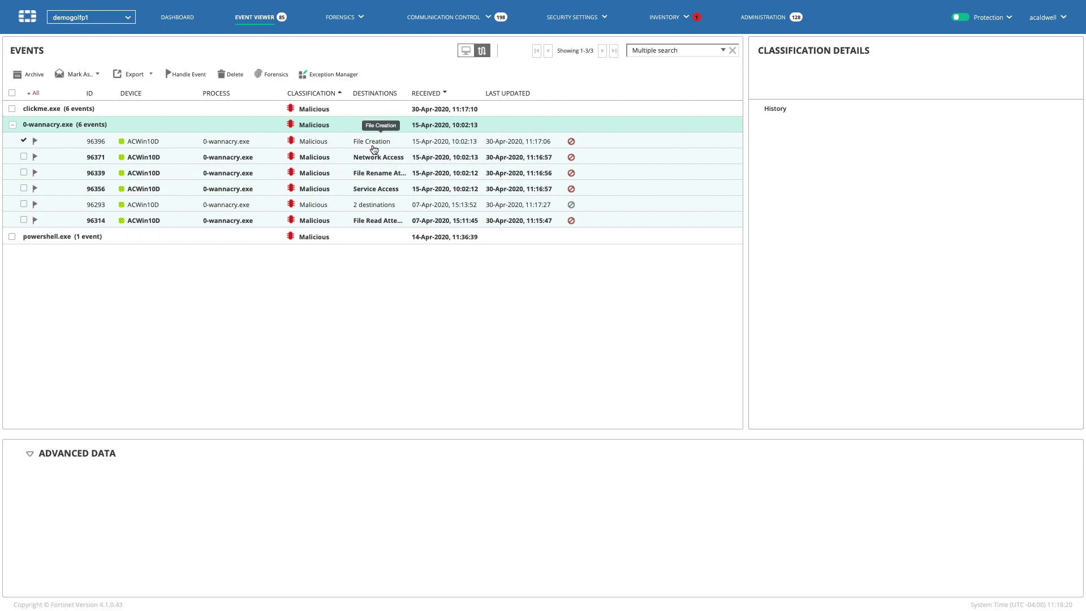
click(63, 146)
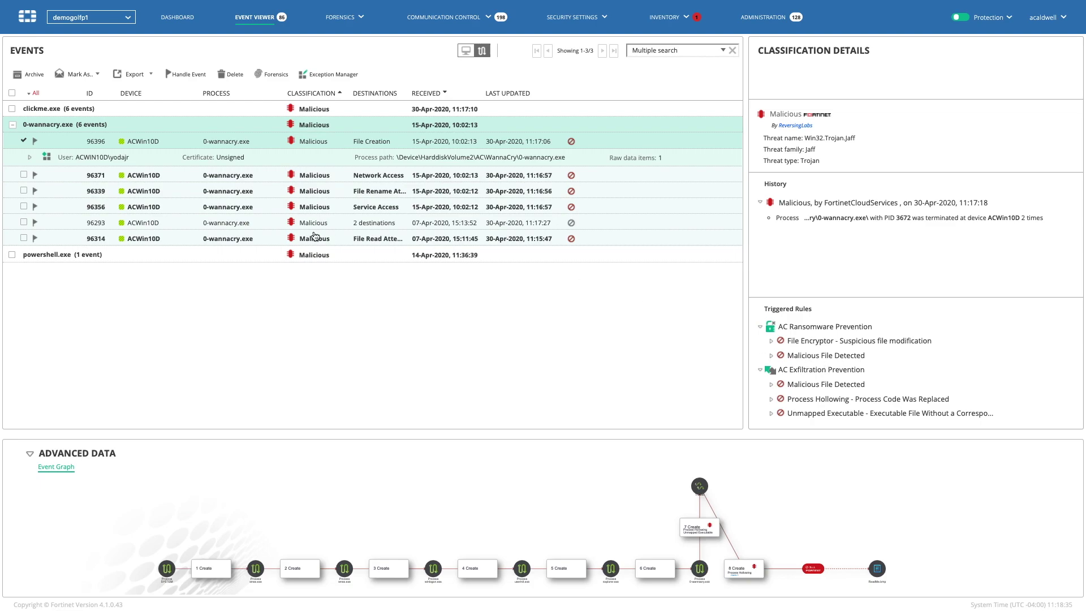
click(276, 75)
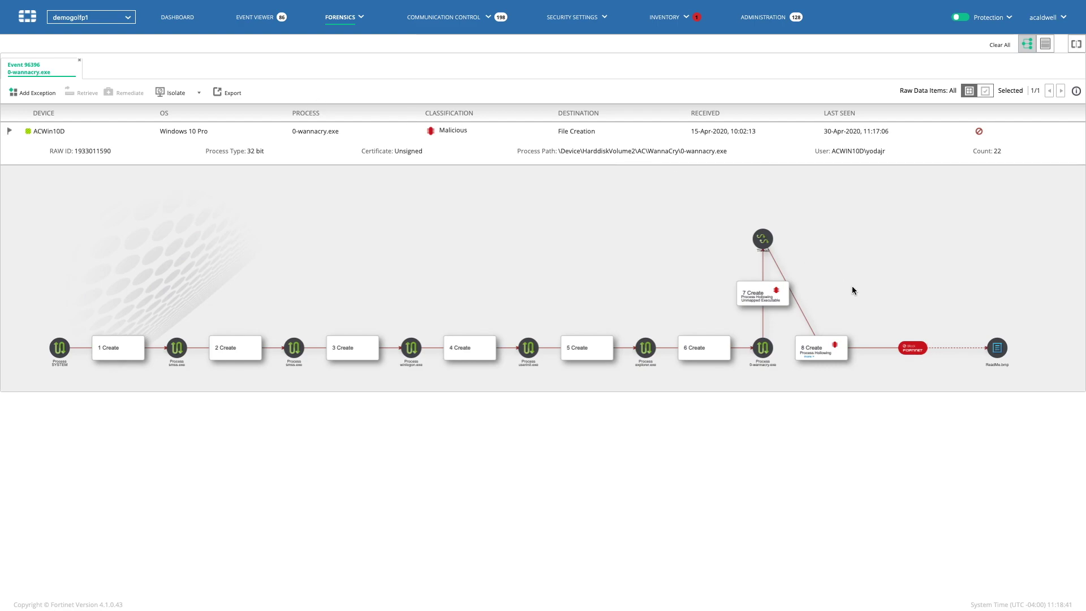
- Zoom and pan event 96396's graph around the 8 Create and Thread nodes, then return to Event Viewer
scroll(834, 341, up, 2)
scroll(833, 341, up, 1)
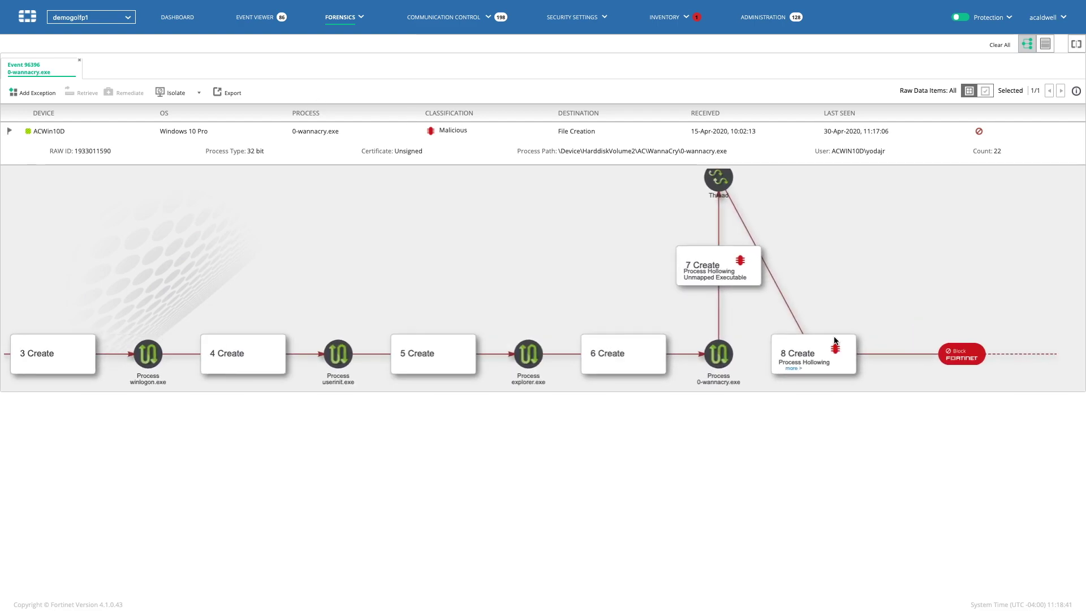
drag(834, 341, 634, 309)
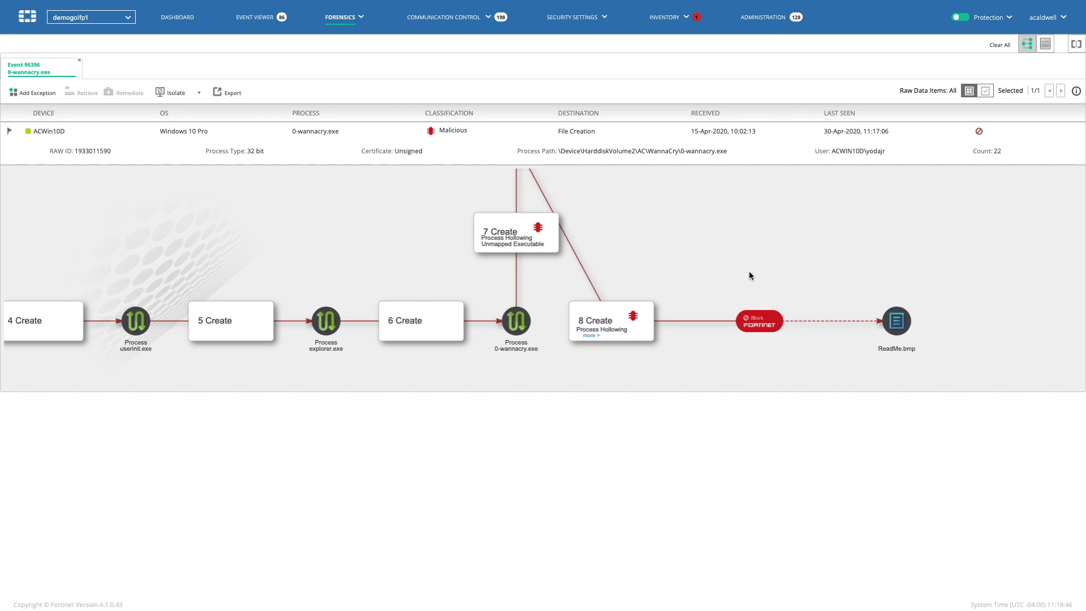
drag(749, 270, 684, 306)
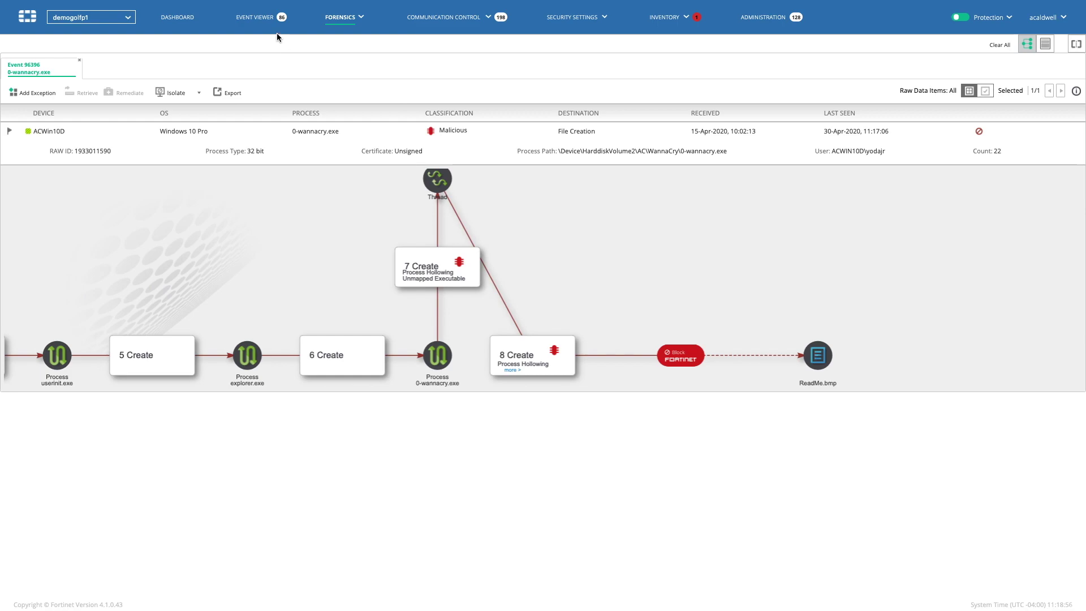
click(266, 21)
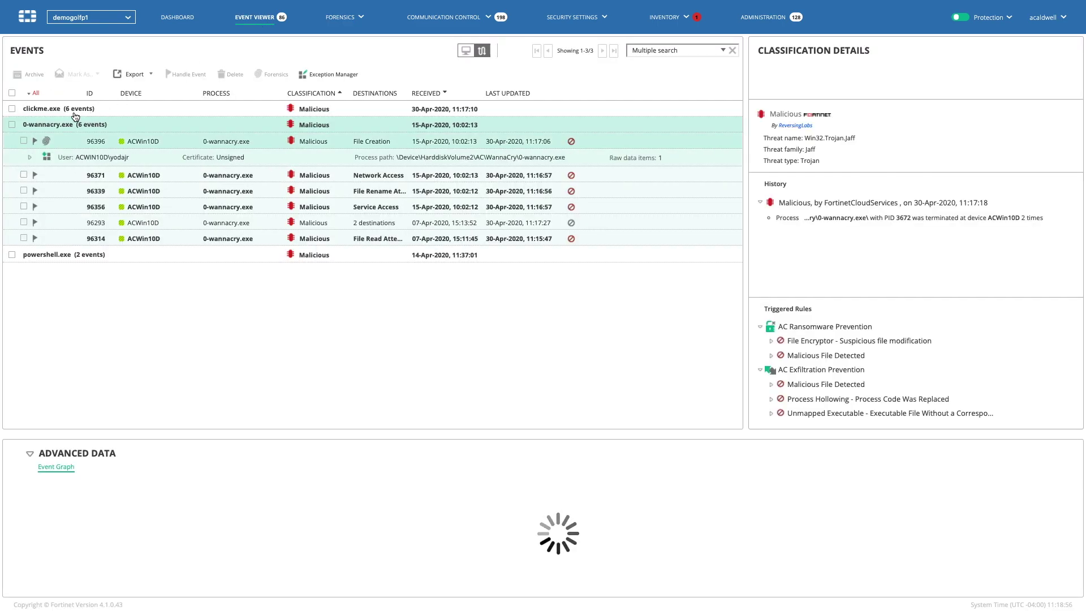
click(54, 112)
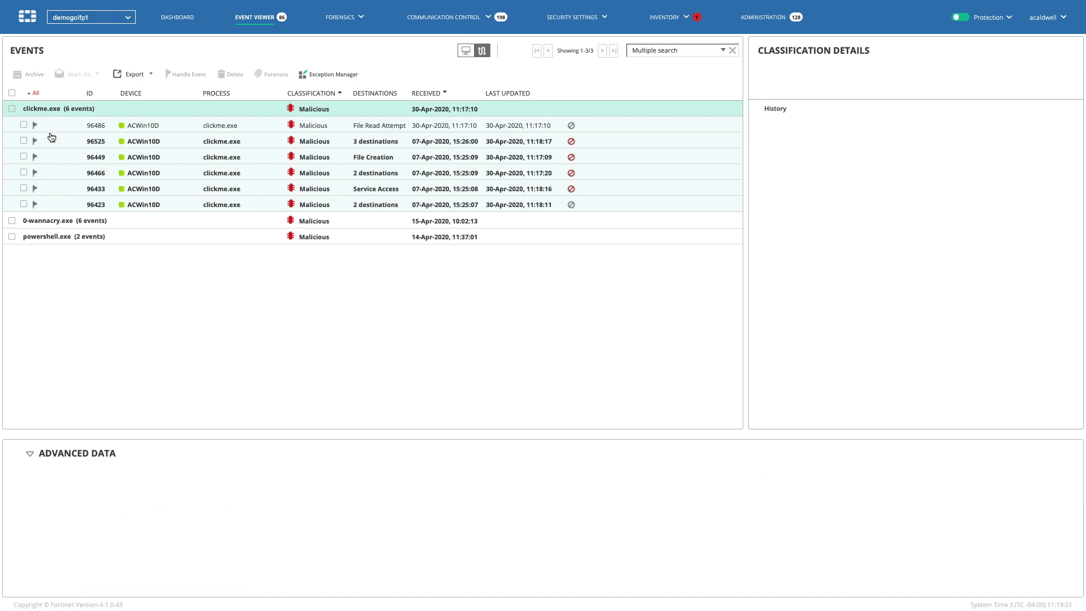
click(51, 141)
click(30, 161)
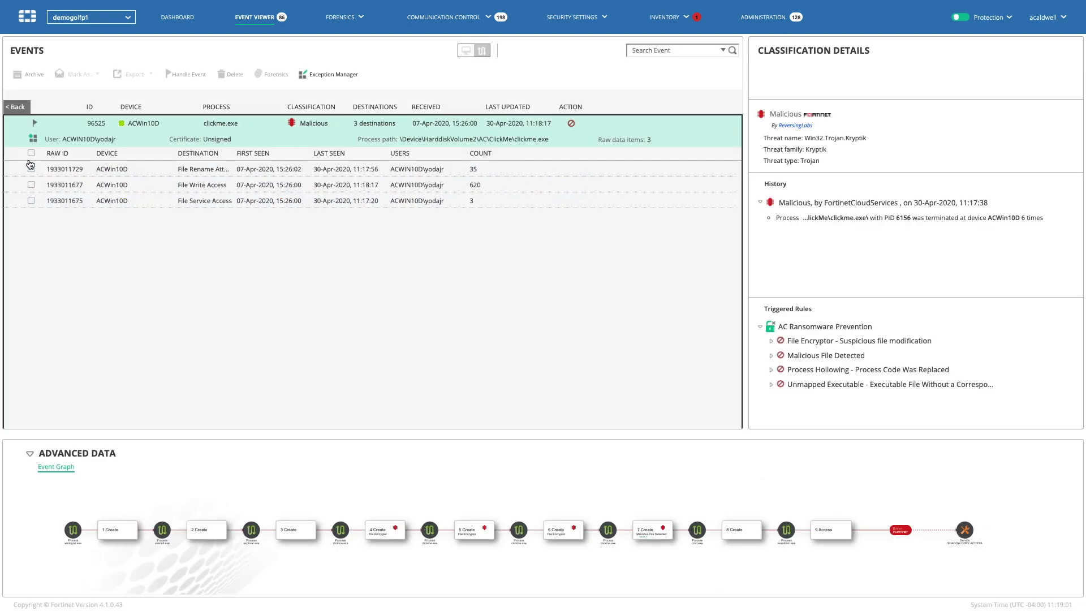
click(31, 200)
click(274, 74)
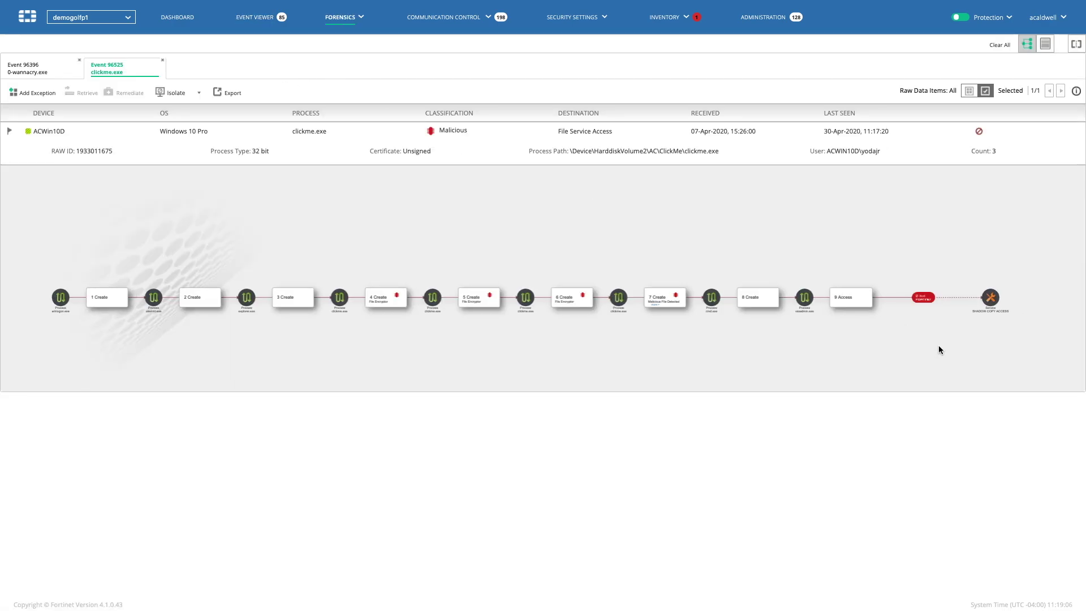
scroll(938, 345, up, 5)
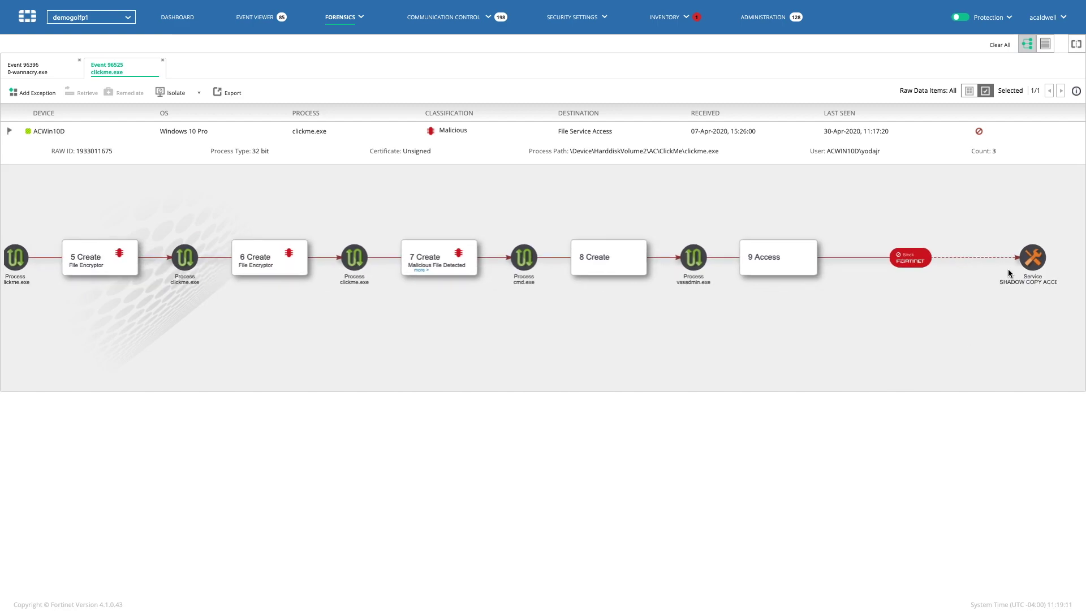
drag(975, 304, 888, 310)
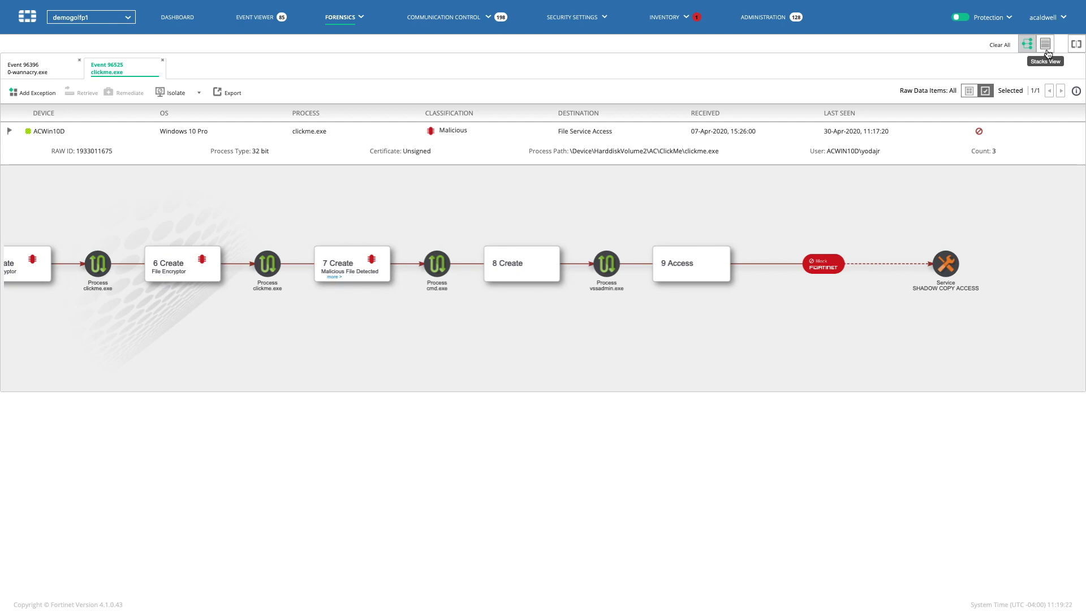
- Inspect the Stacks View 'delete shadows /all /quiet' command line, then return to the grouped event list
click(1046, 48)
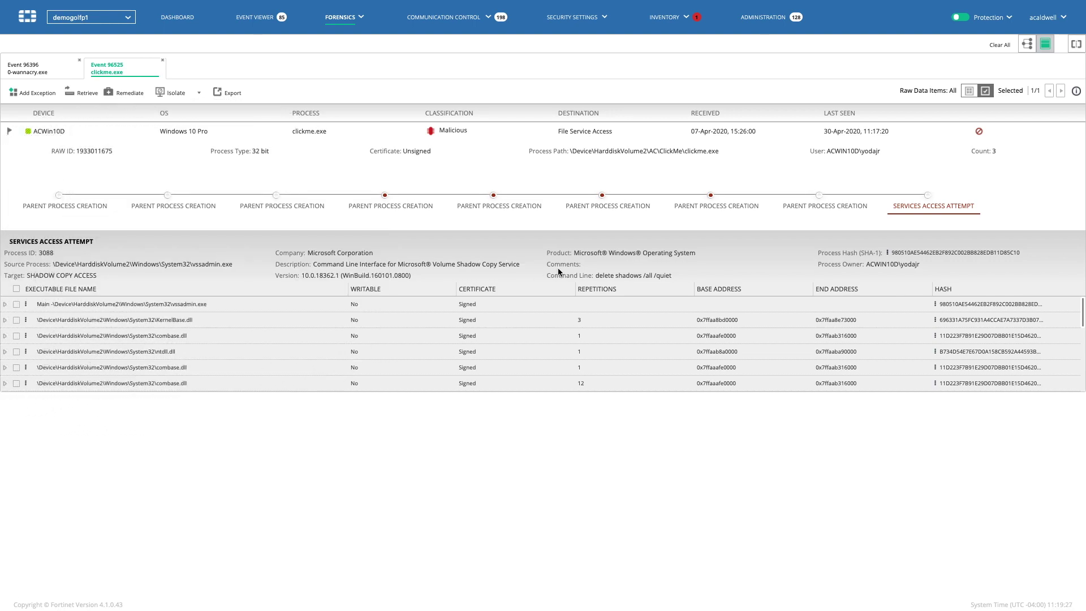
drag(548, 272, 664, 275)
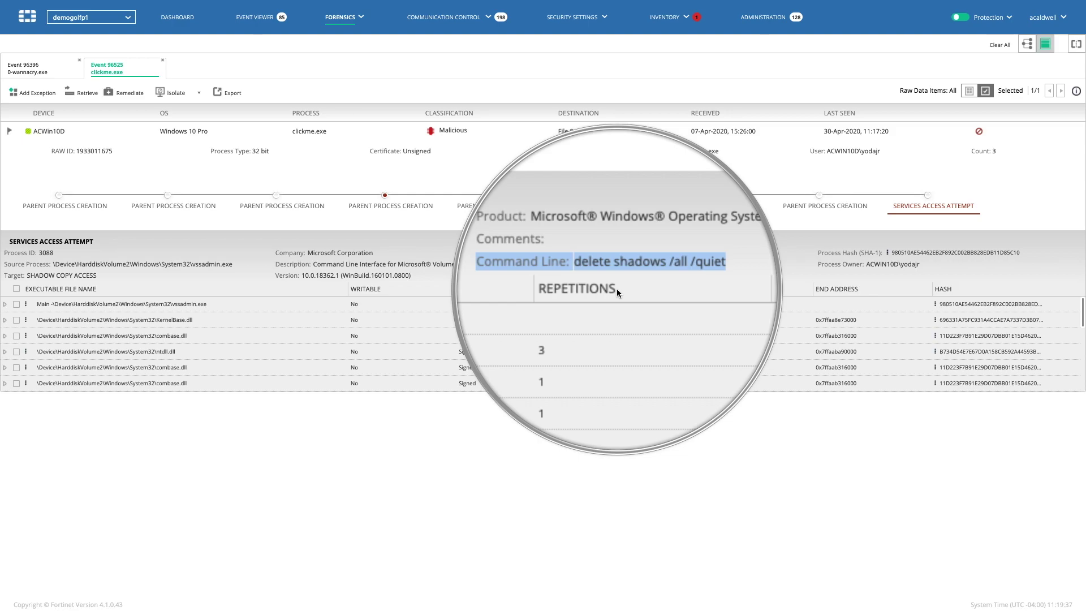
click(254, 17)
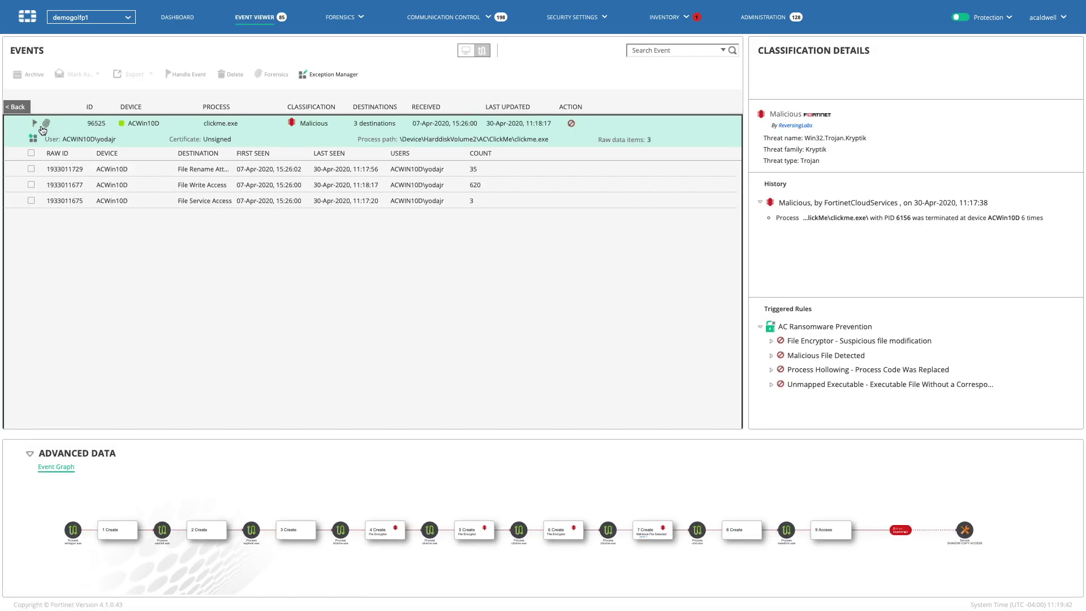
click(19, 107)
- Expand the powershell.exe group and examine its graph from WINWORD.EXE to the blocked connection
click(40, 256)
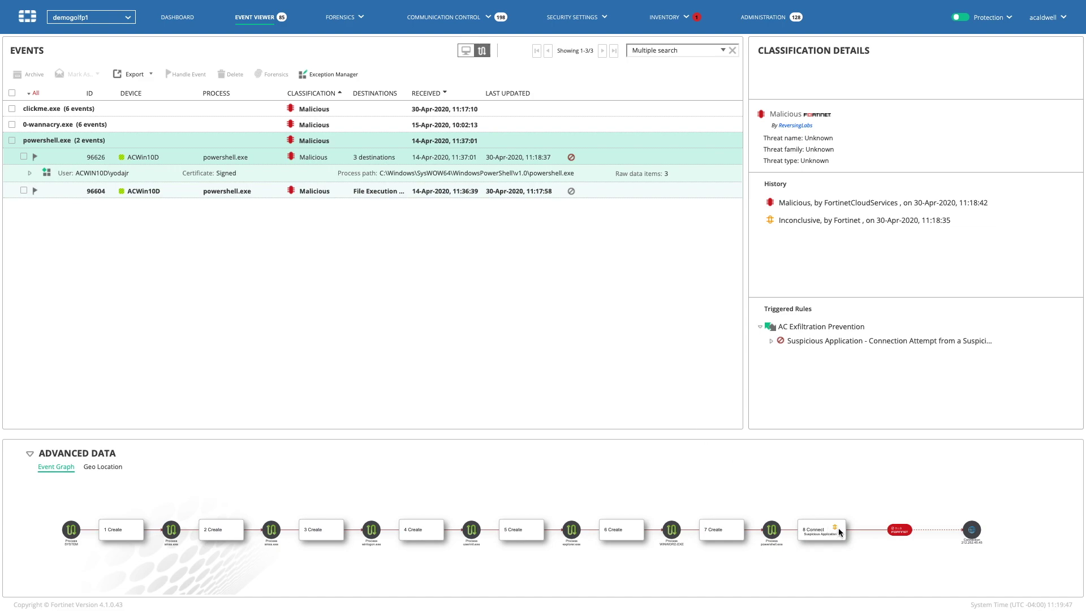
scroll(794, 529, up, 4)
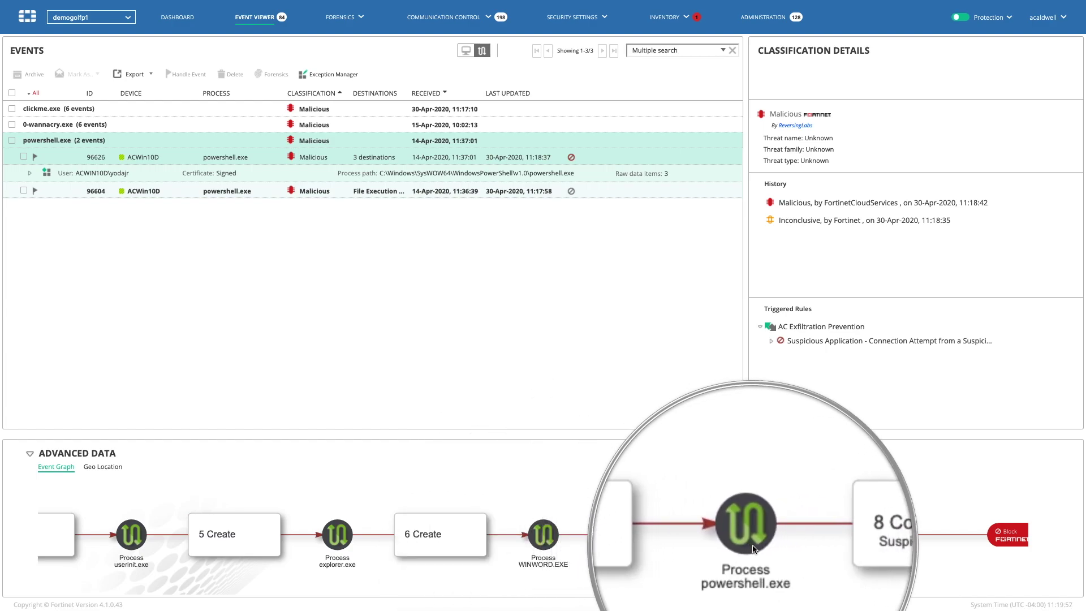
scroll(815, 543, up, 2)
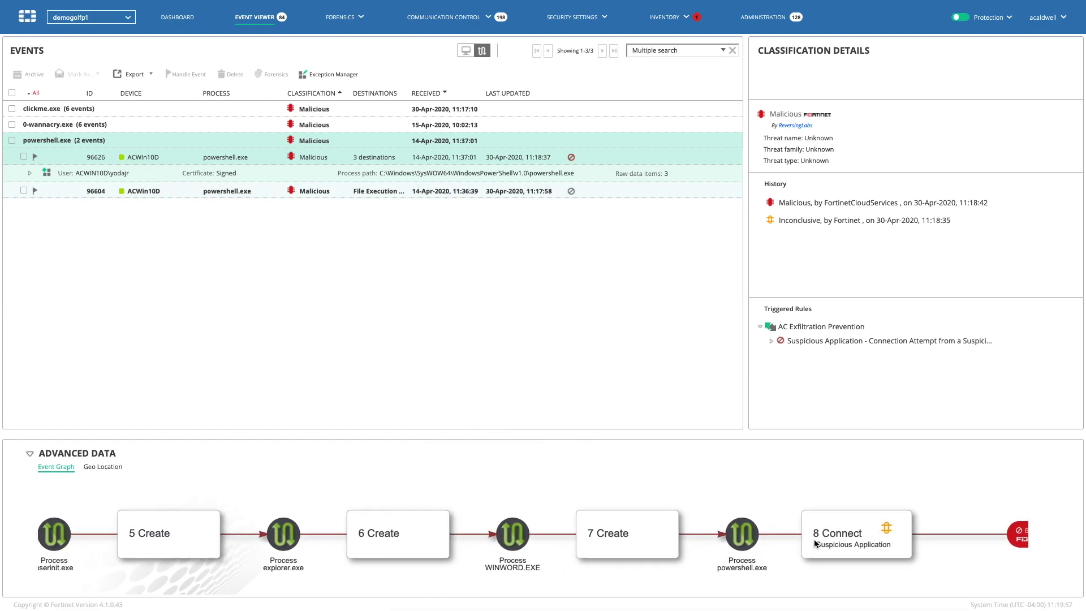
scroll(815, 543, up, 1)
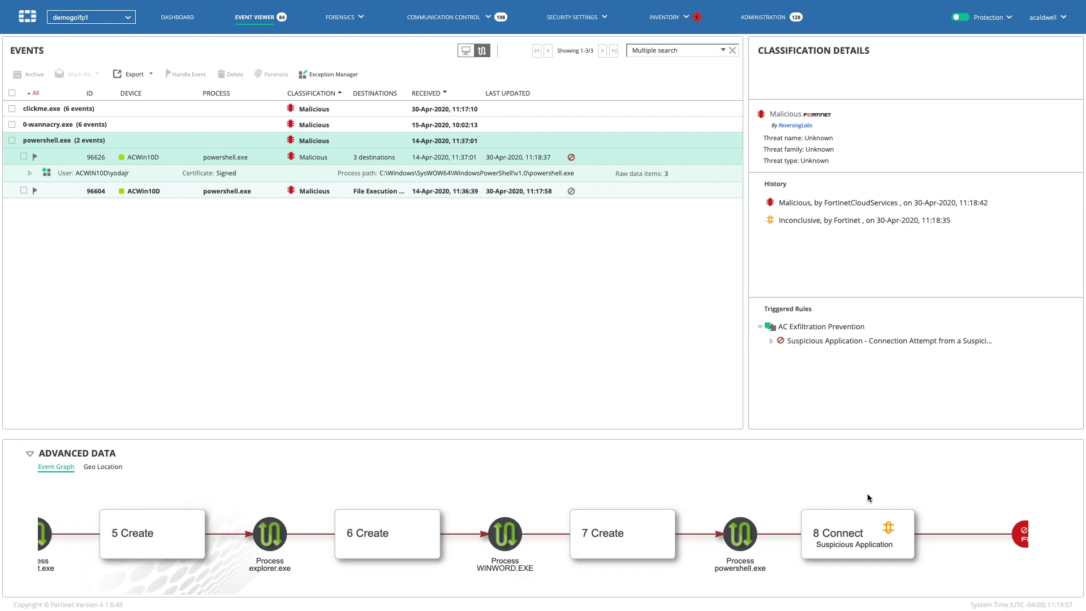
scroll(867, 494, right, 6)
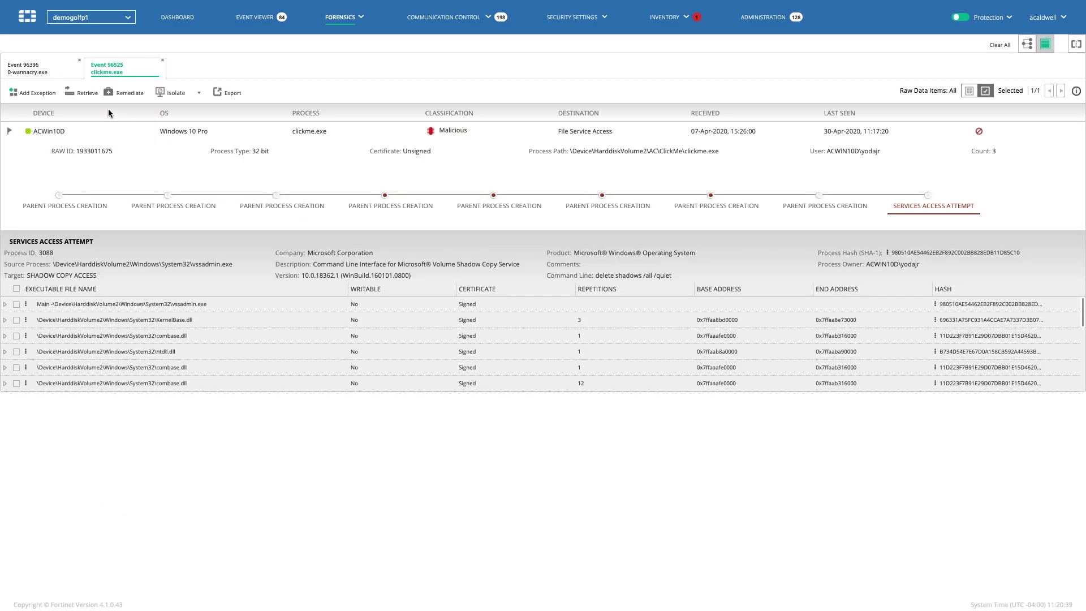
- Cancel memory retrieval and bring up remediation for vssadmin.exe process 3088 on ACWIN10D
click(86, 94)
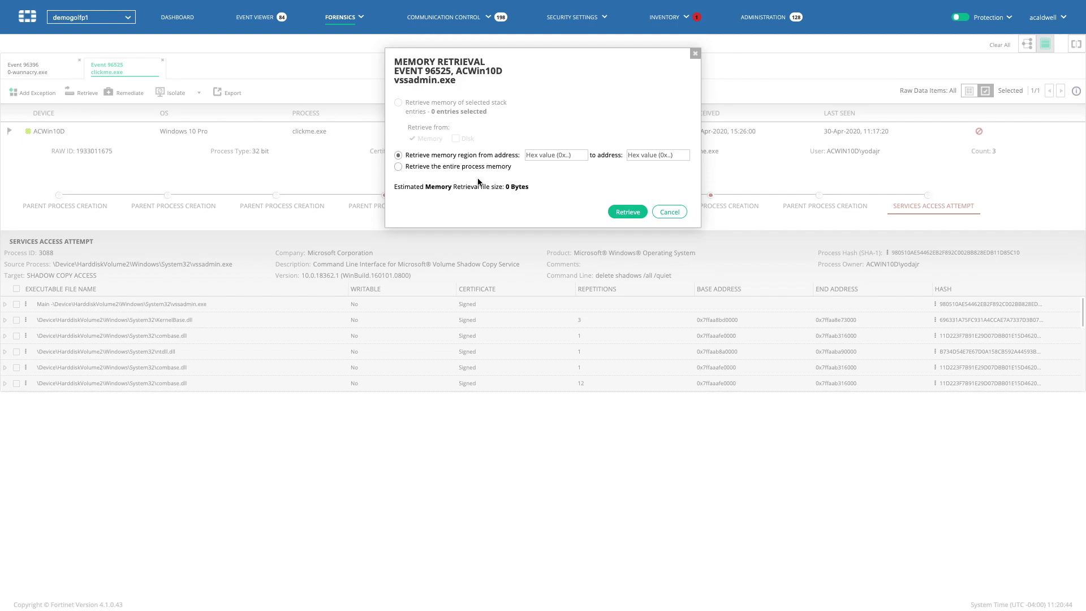
click(670, 213)
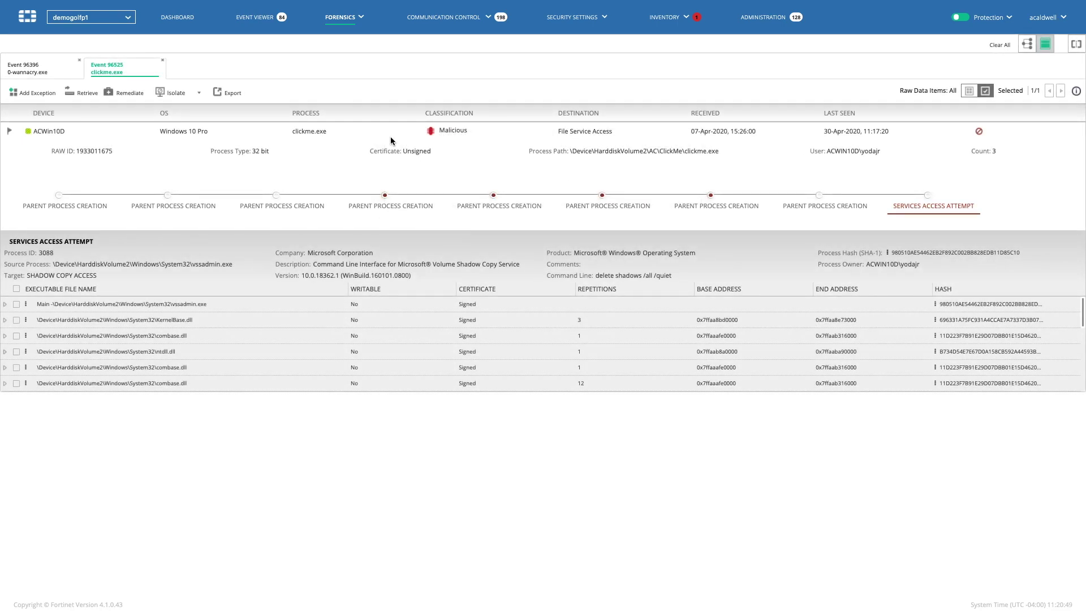
click(136, 95)
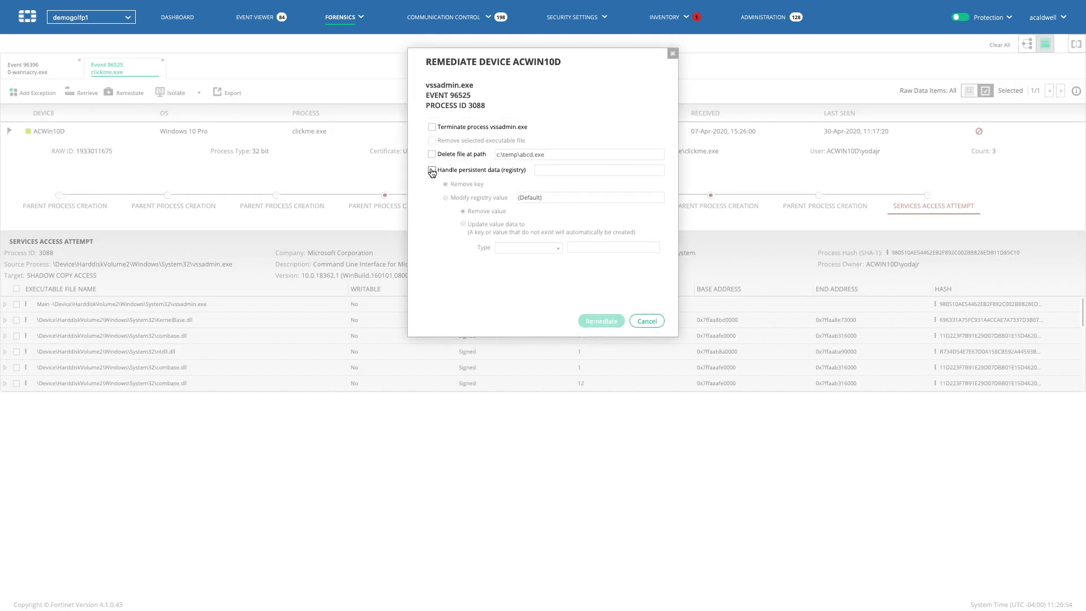
- Cancel the remediation dialog, isolate the device ACWIN10D, and go to the Playbooks page
click(646, 321)
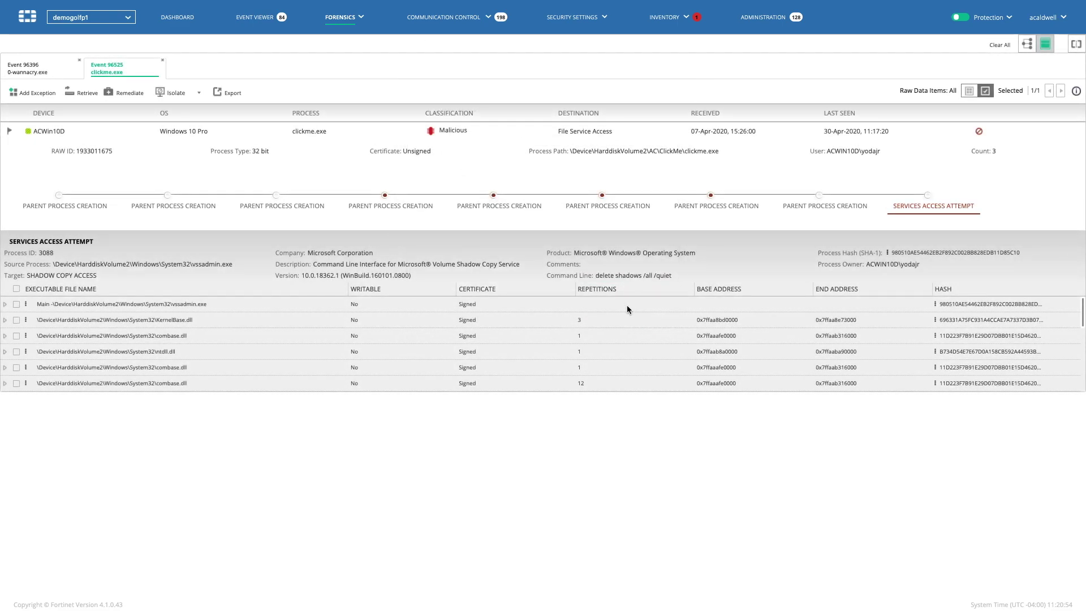
click(173, 98)
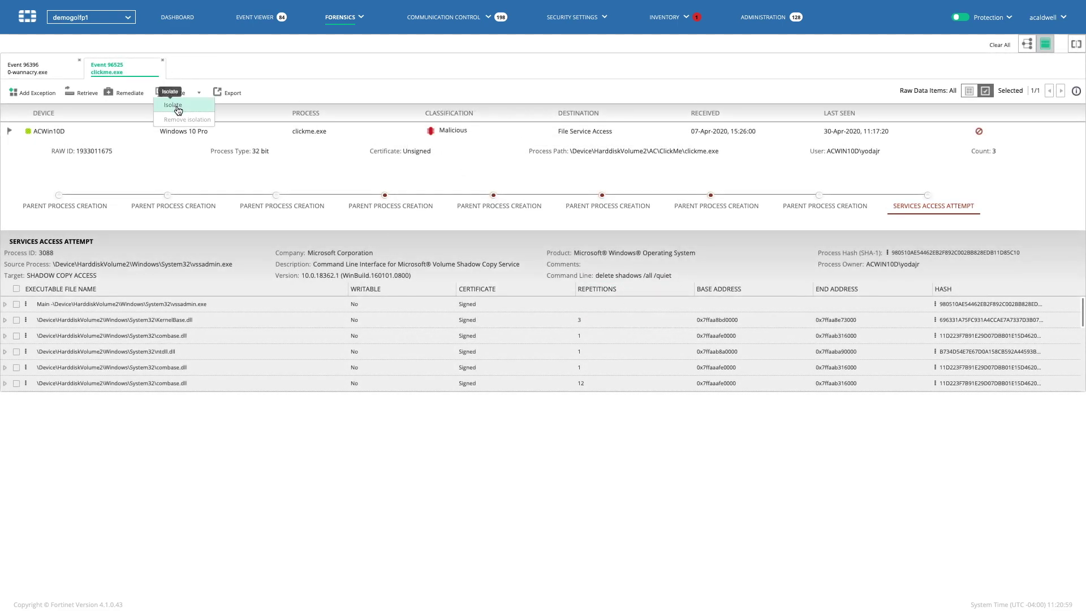
click(178, 108)
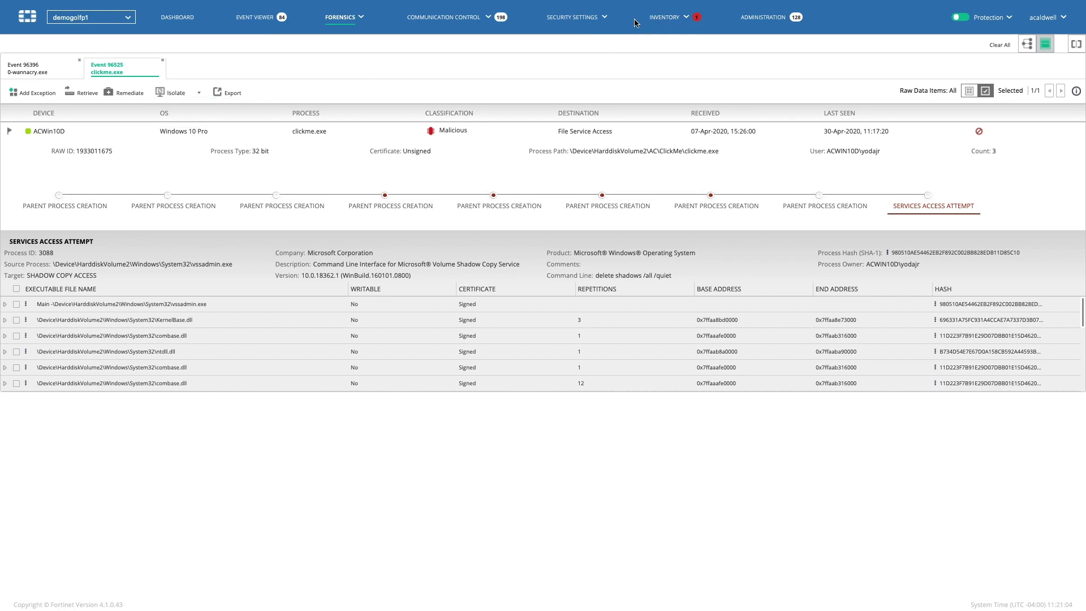
click(571, 52)
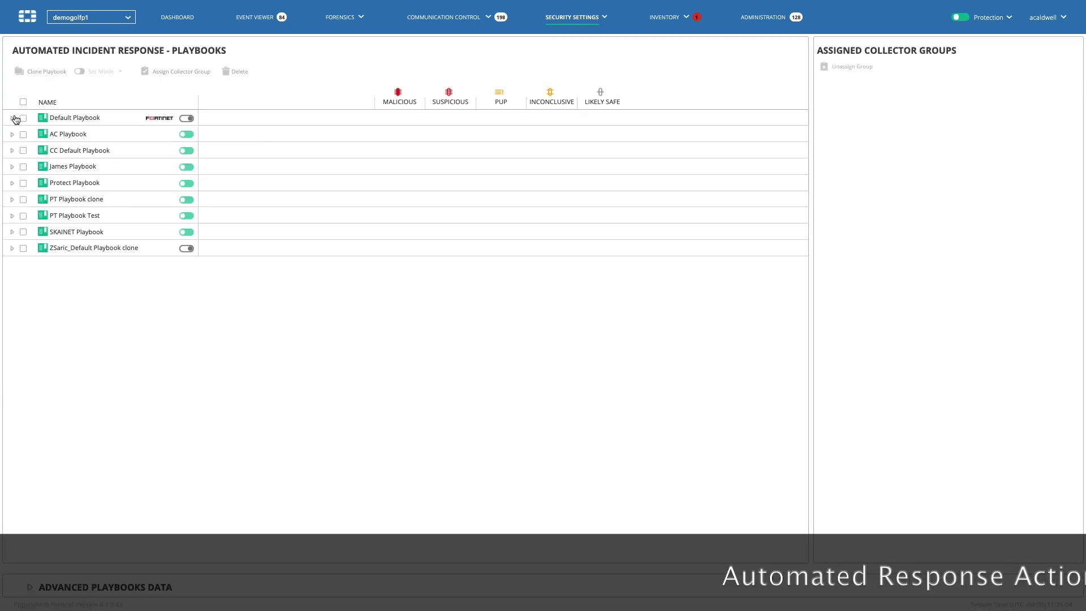
- In the Default Playbook, enable Malicious for Isolate device and Move device to High Security group
click(12, 118)
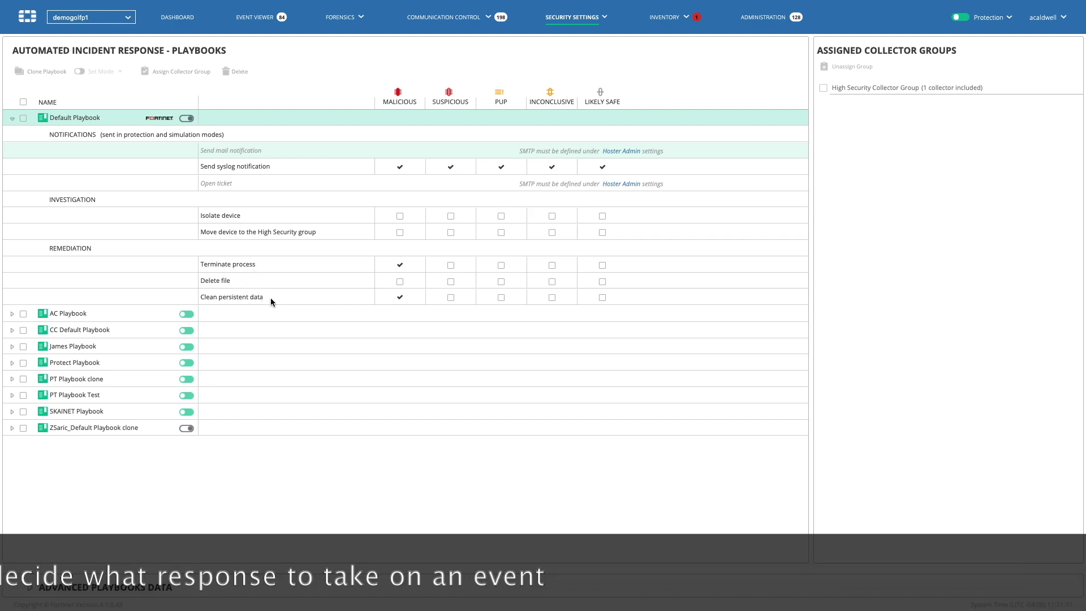
click(400, 216)
click(400, 232)
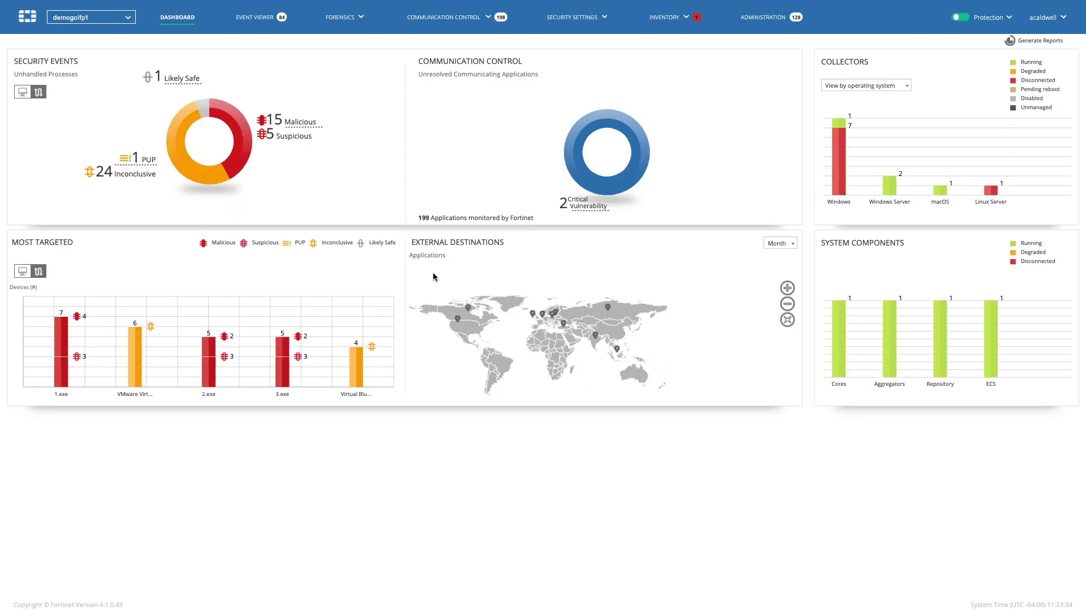
- List all 199 communicating applications, view Google Chrome's versions, then filter to Critical CVE
click(446, 17)
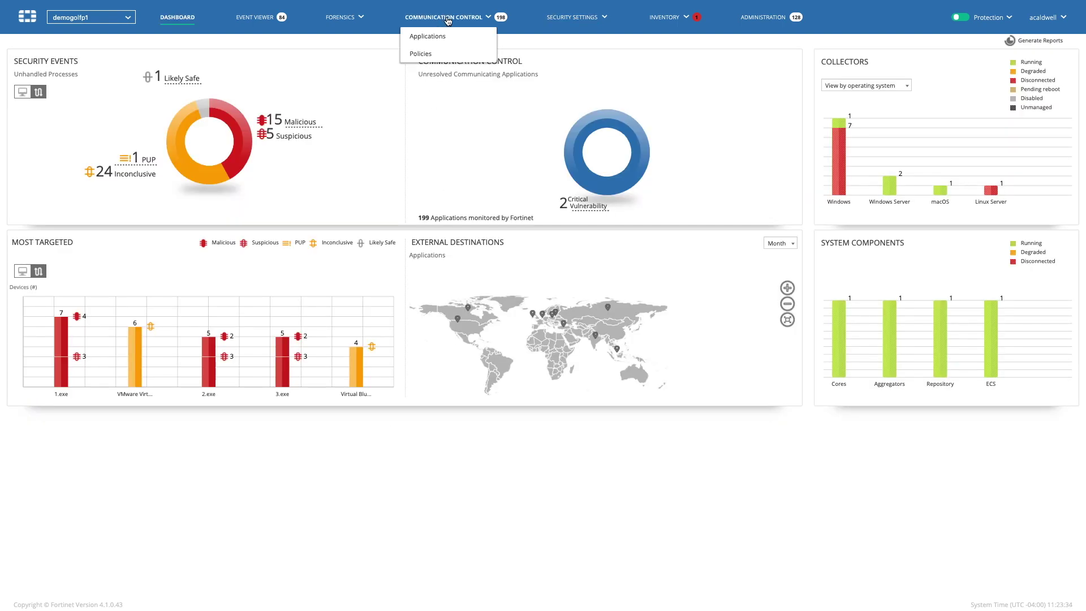
click(436, 36)
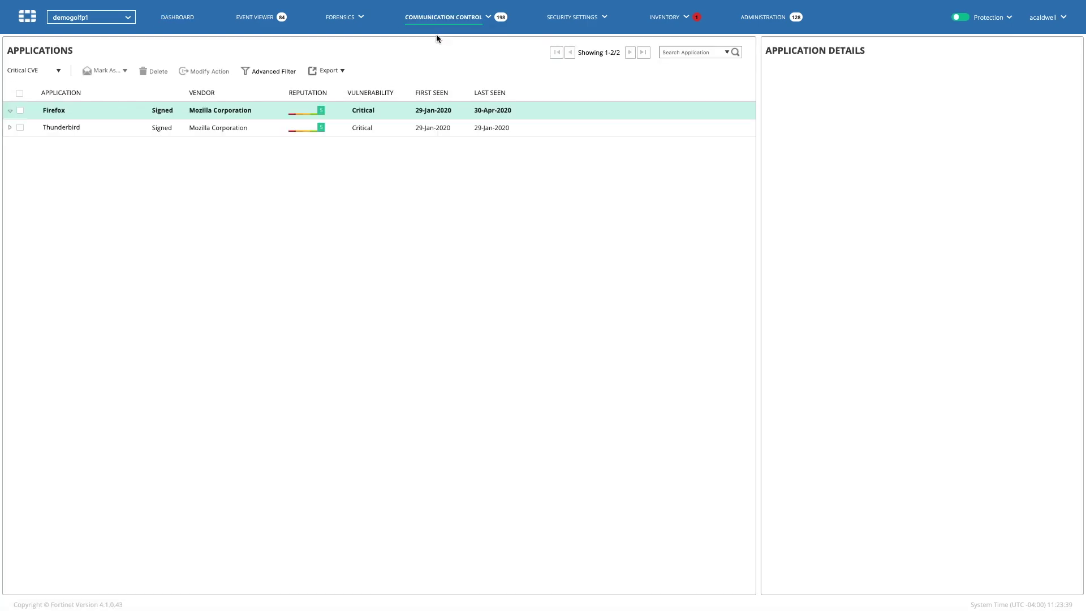
click(58, 70)
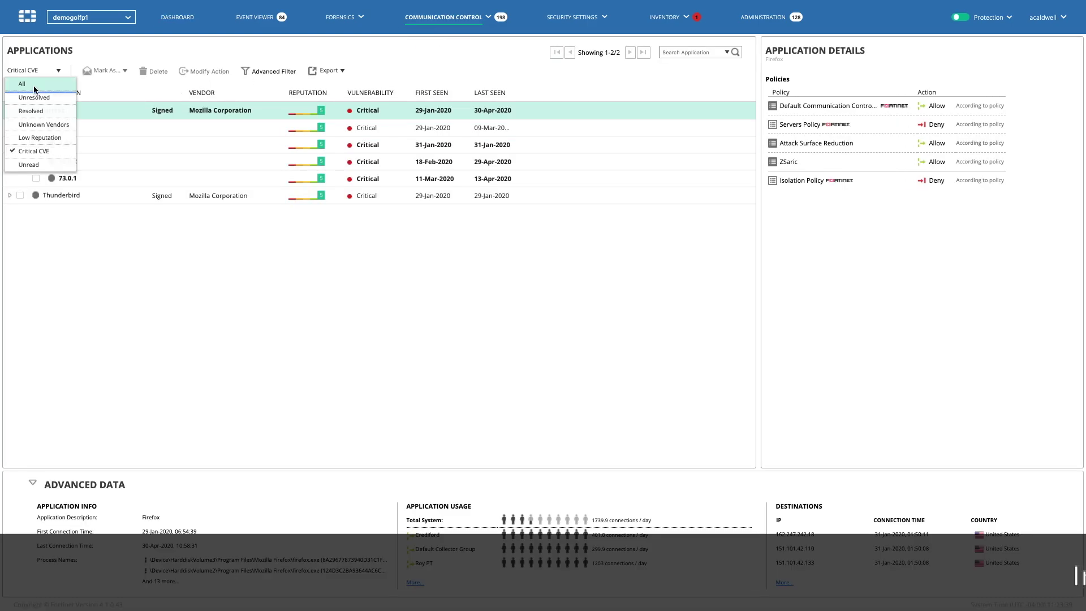
click(33, 86)
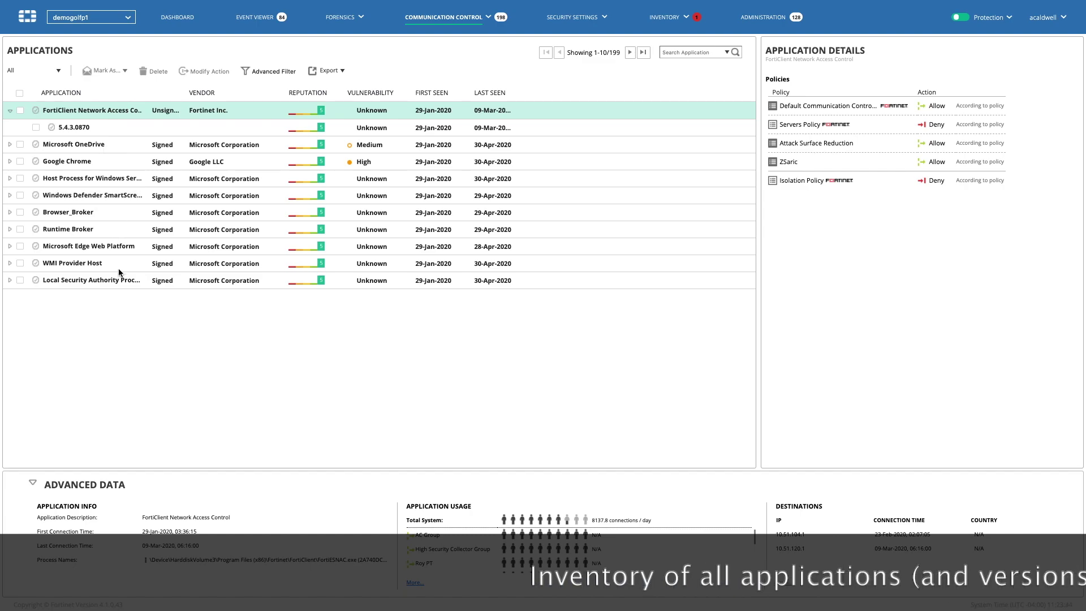
click(9, 163)
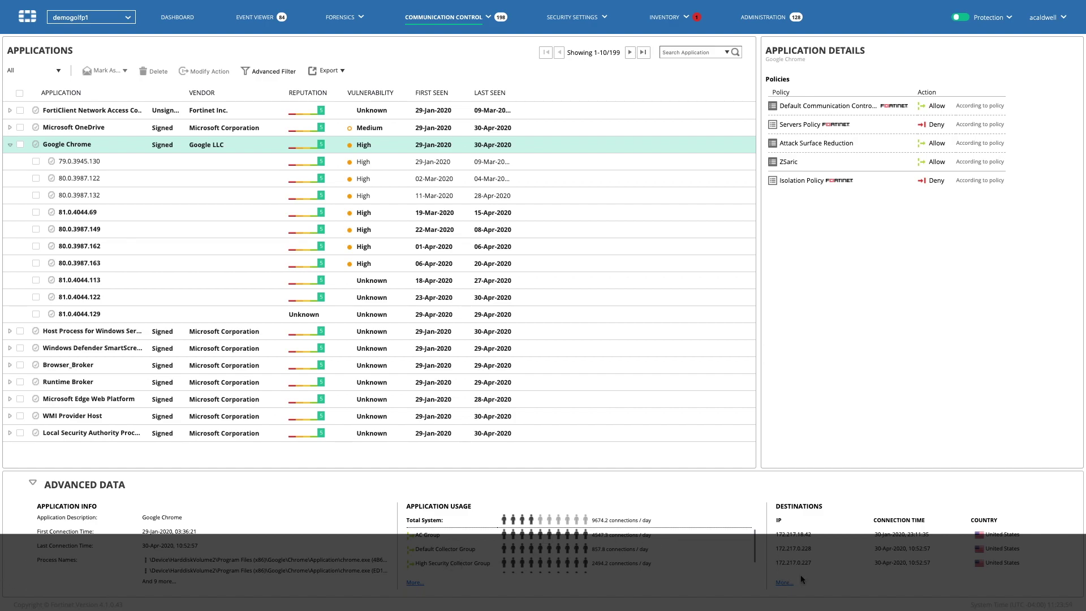
click(49, 73)
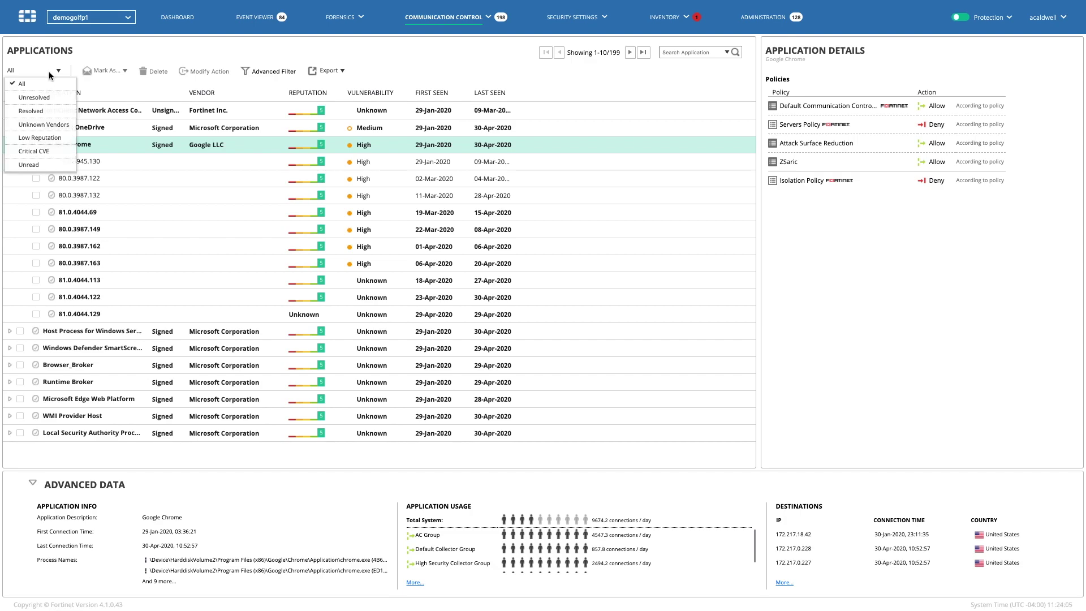
click(39, 151)
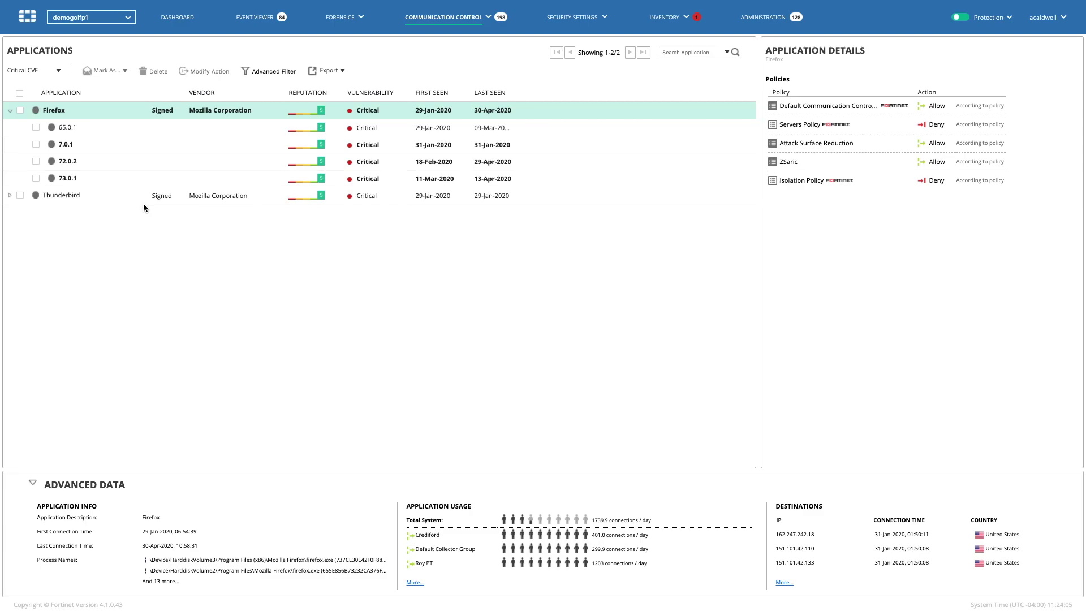
- Select the Firefox 65.0.1 row and scroll its Version Details through all 106 listed CVEs
click(35, 127)
click(237, 128)
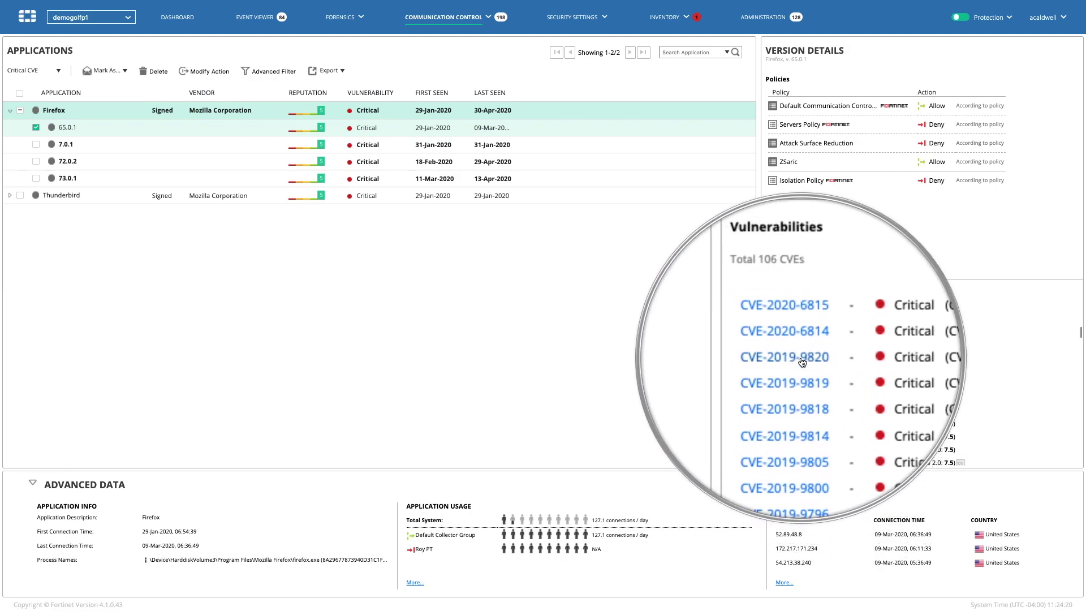
scroll(802, 362, down, 3)
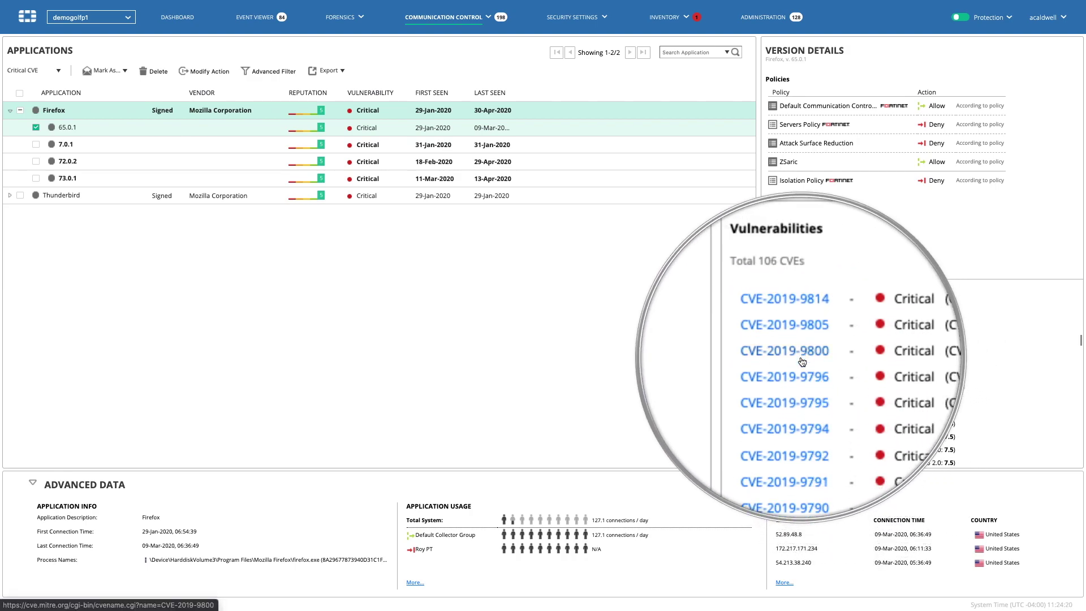
scroll(802, 362, down, 5)
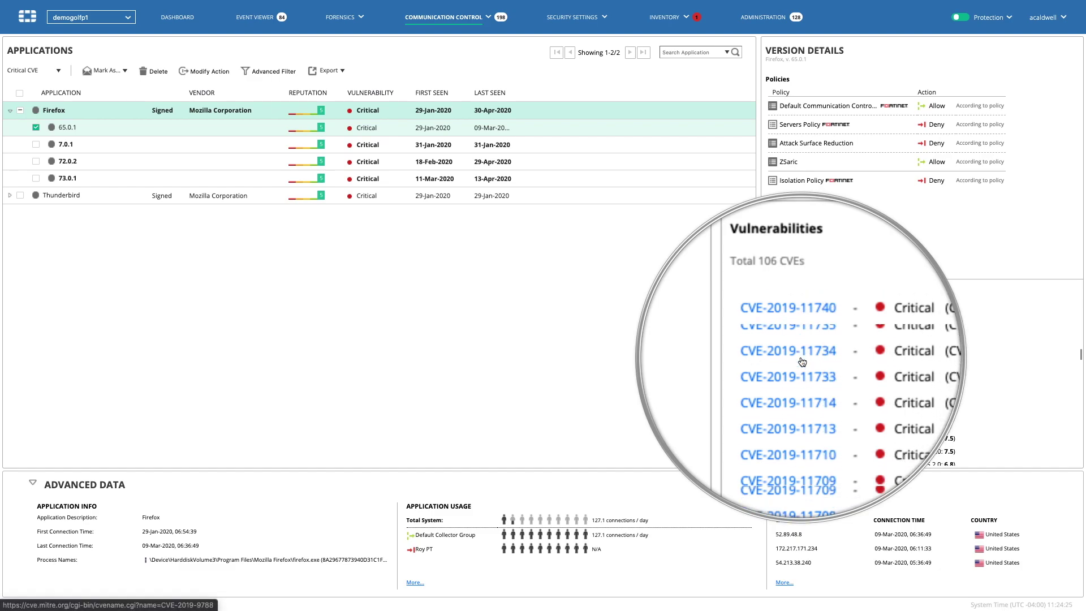
scroll(802, 362, down, 2)
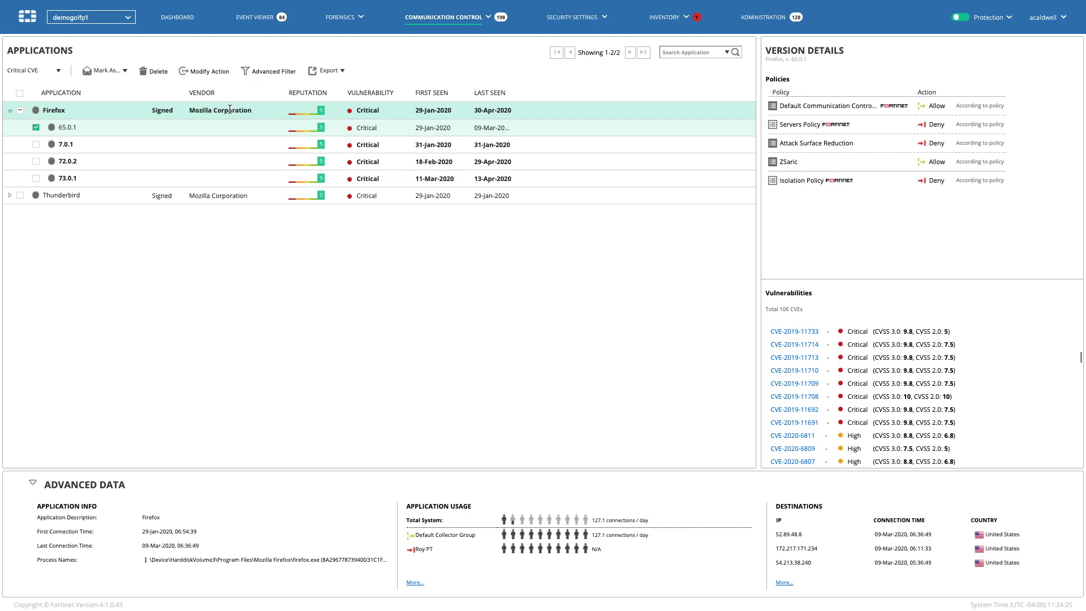
- Check Firefox 65.0.1's Default Communication Control Policy actions, cancel unchanged, and go to Inventory > IoT Devices
click(209, 72)
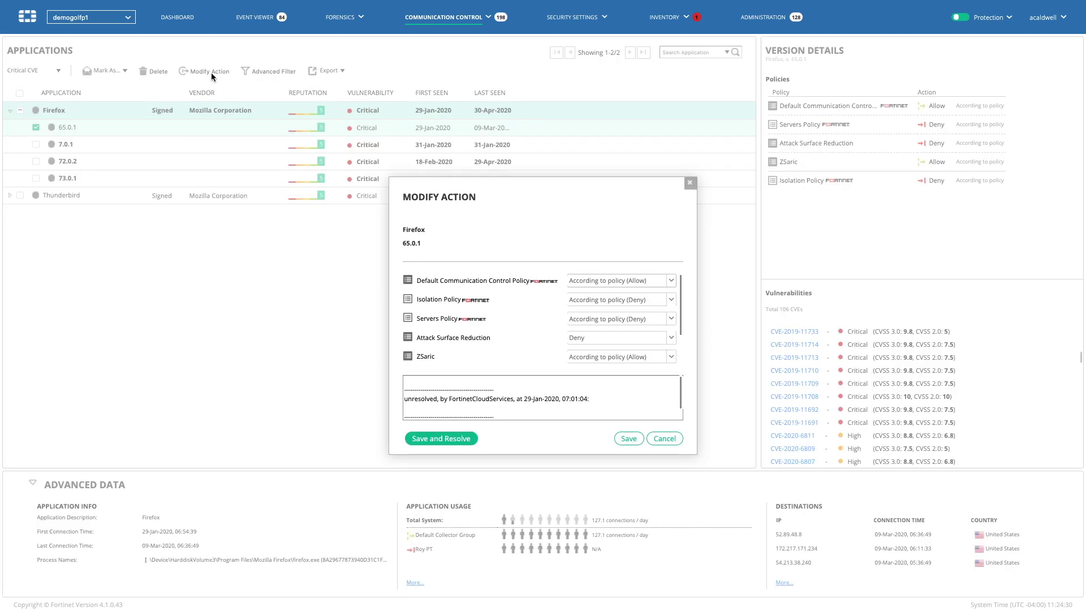
click(598, 282)
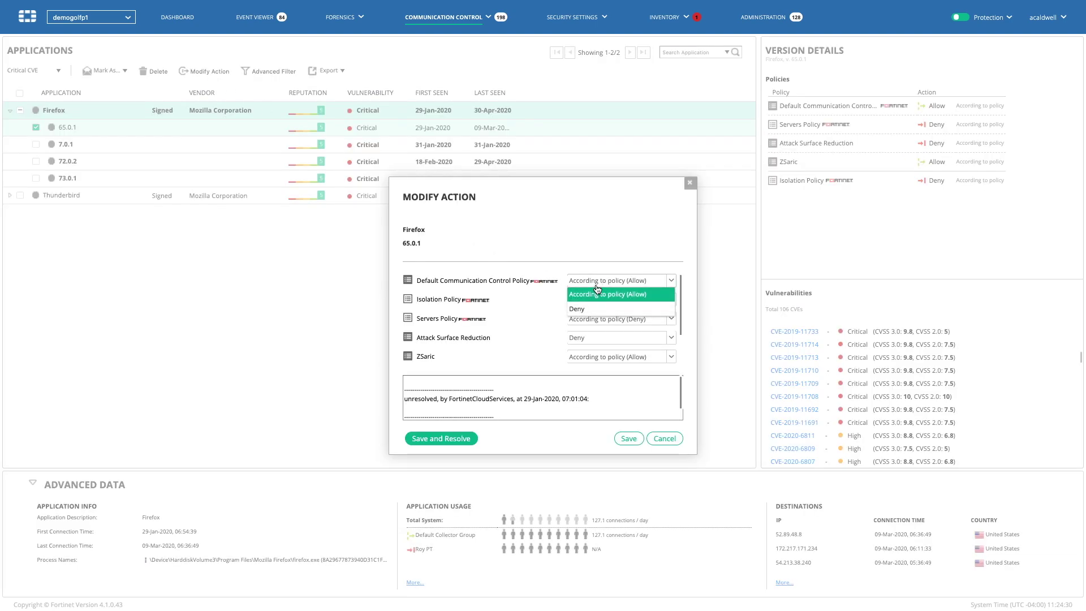
click(664, 439)
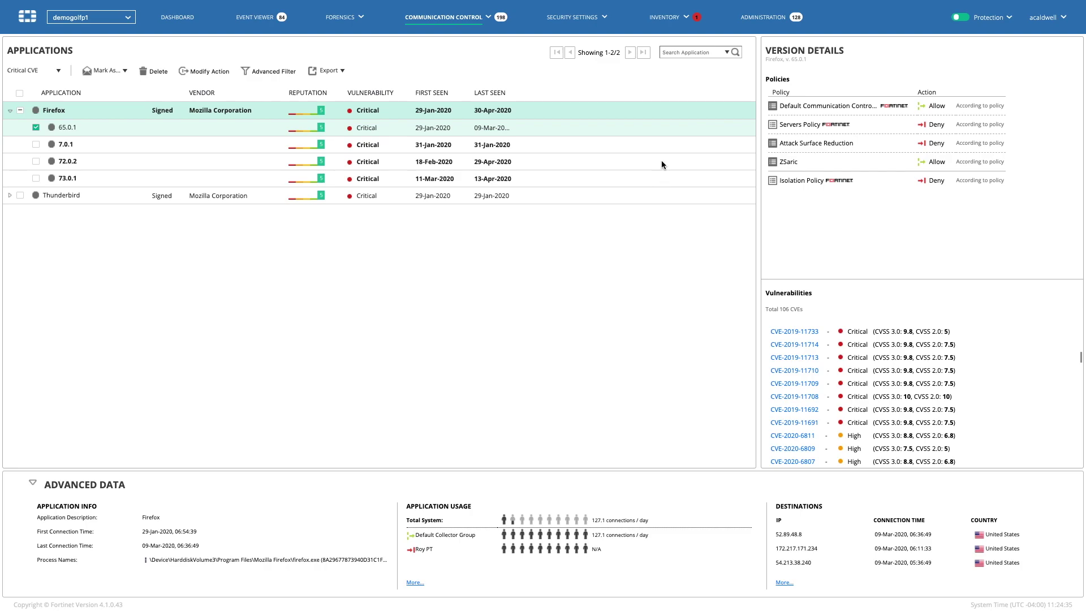
mouse_move(664, 17)
click(665, 53)
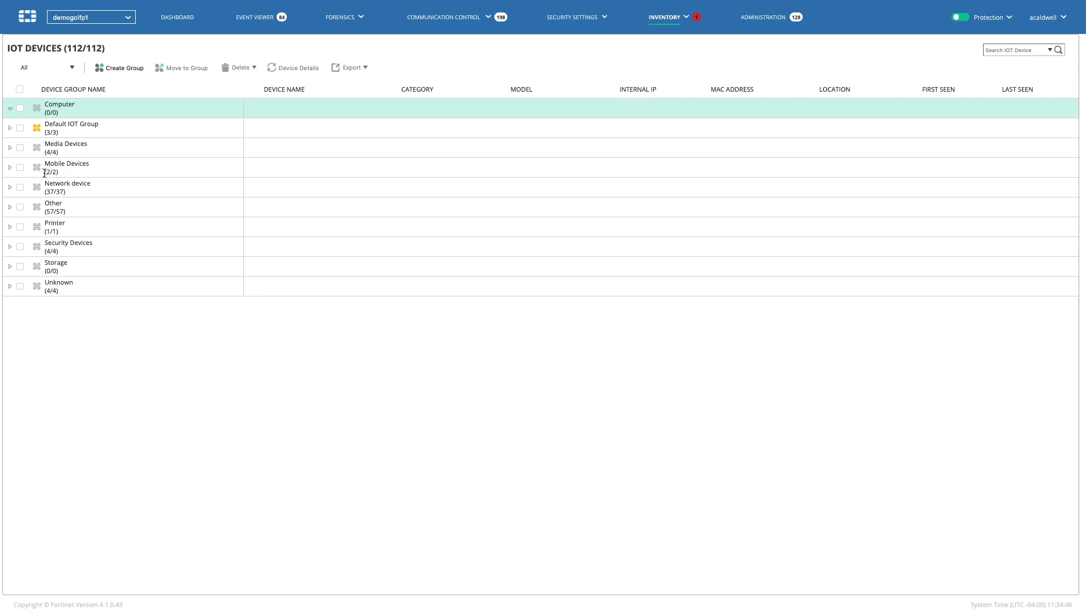
- Expand the Mobile Devices, Media Devices and Printer groups, revealing the Hewlett Packard printer
click(12, 169)
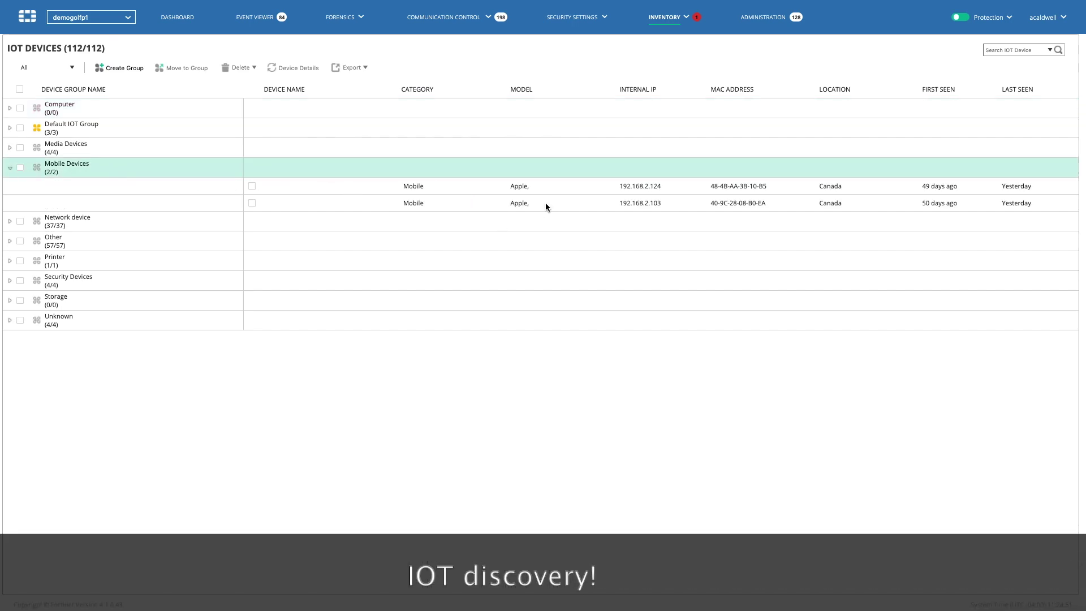
click(9, 148)
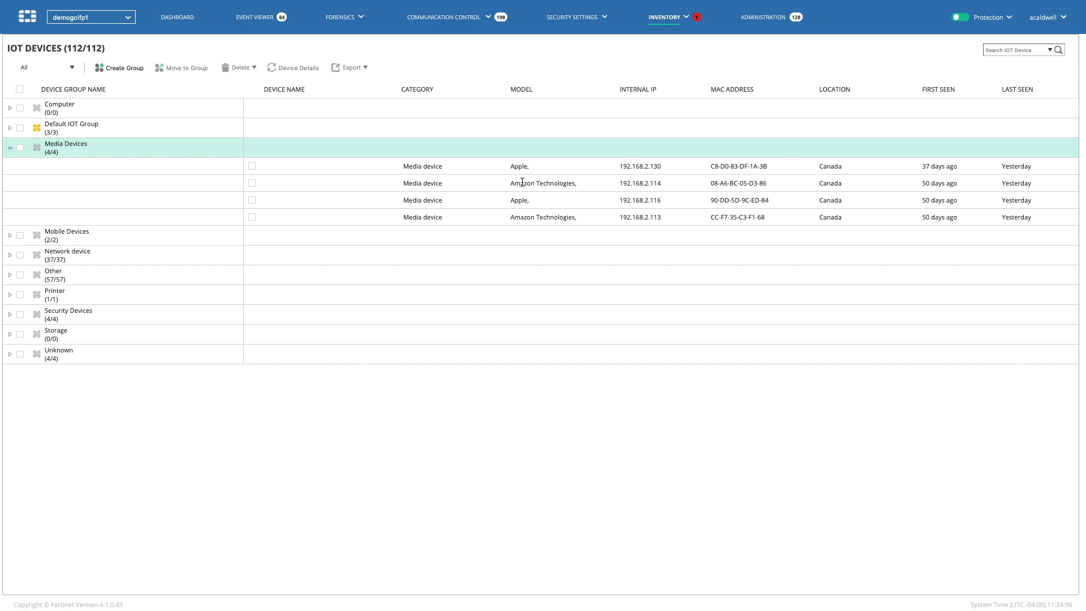
click(8, 299)
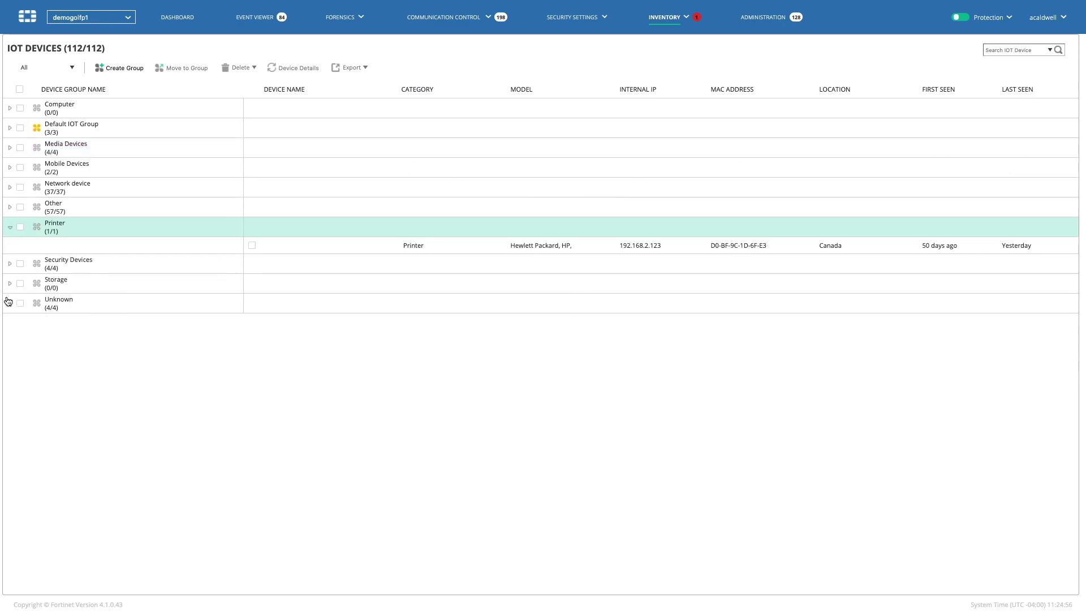